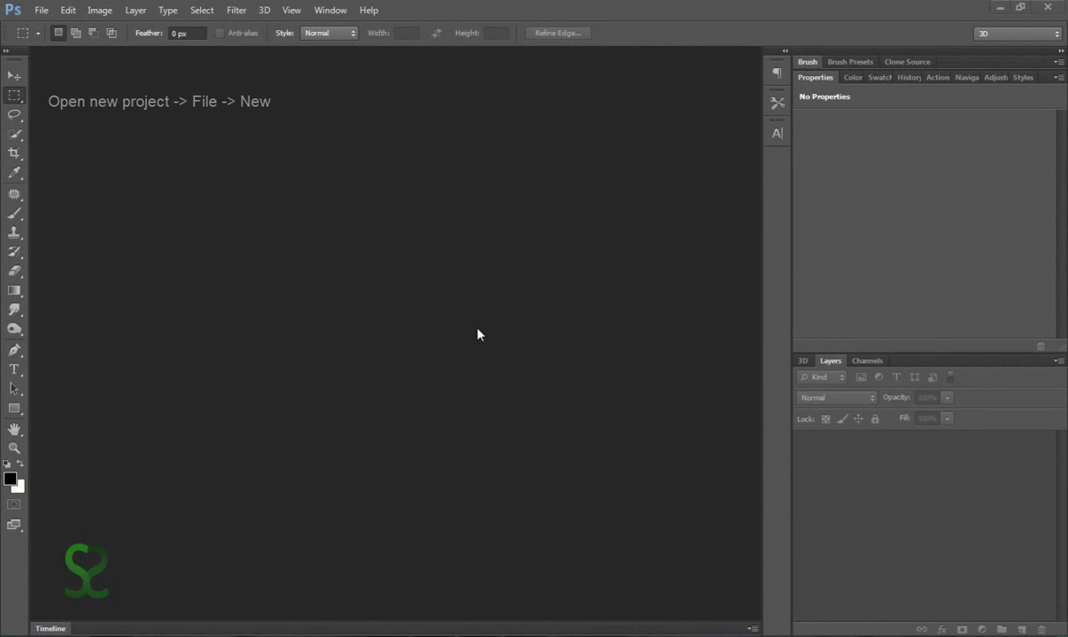
- Create a new 1920 × 1080 px, 72 ppi document with a white background
{"action": "left_click", "coordinate": [41, 11]}
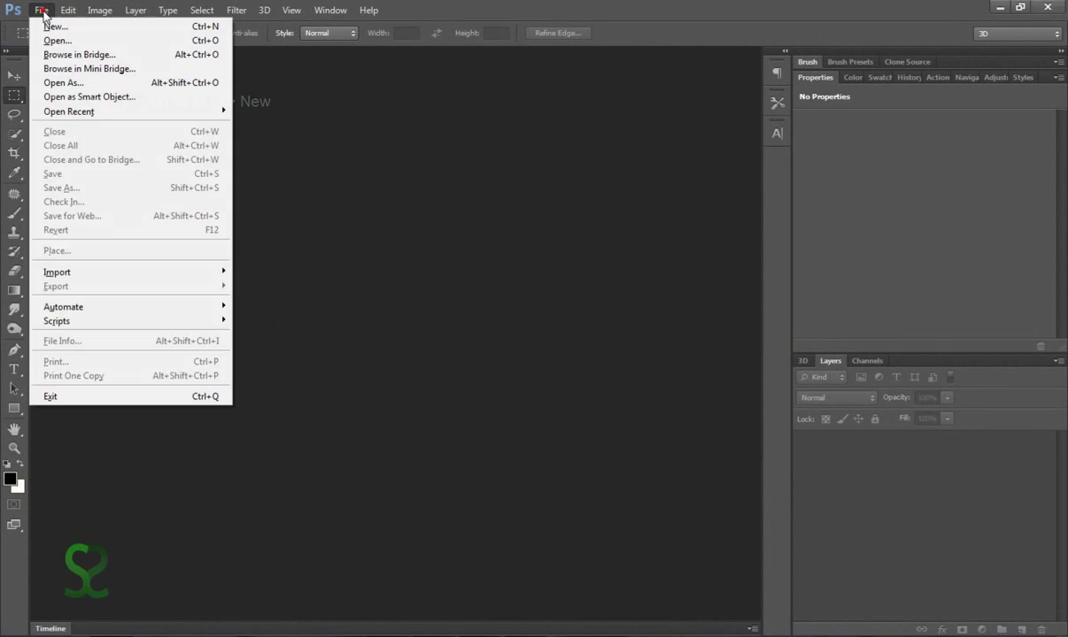
{"action": "left_click", "coordinate": [55, 27]}
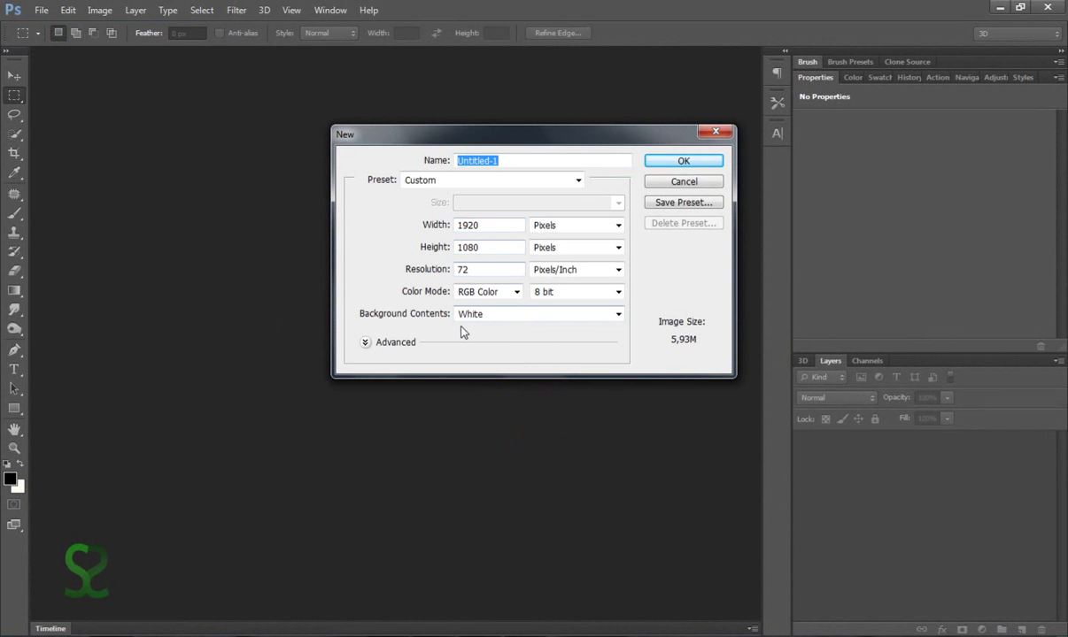
{"action": "left_click", "coordinate": [676, 162]}
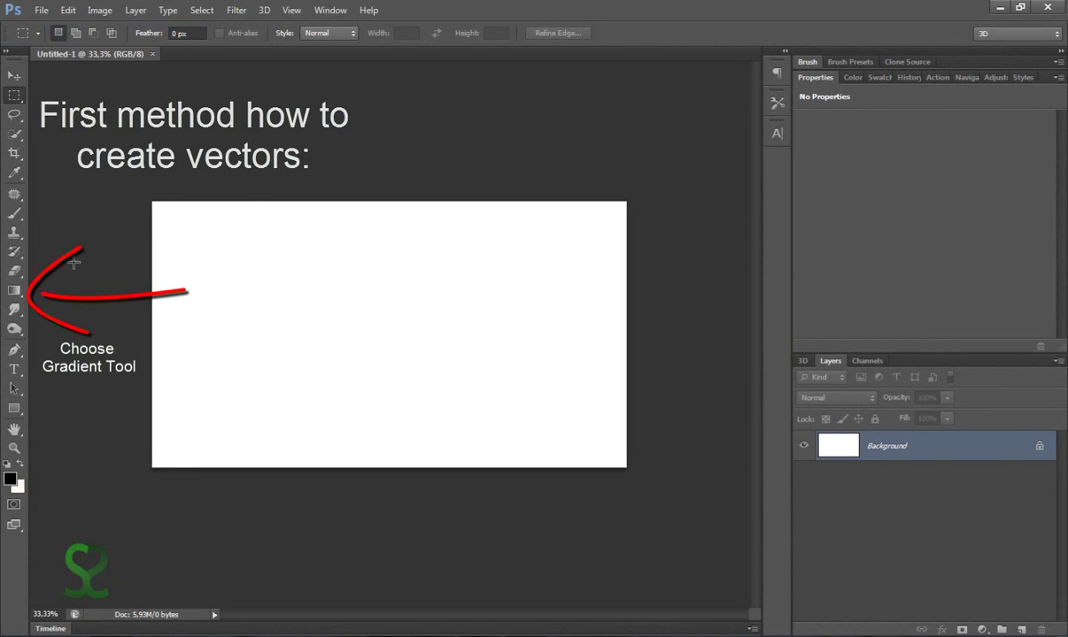
- Fill the canvas with a vertical Black, White linear gradient, white at top and black at bottom
{"action": "left_click", "coordinate": [13, 291]}
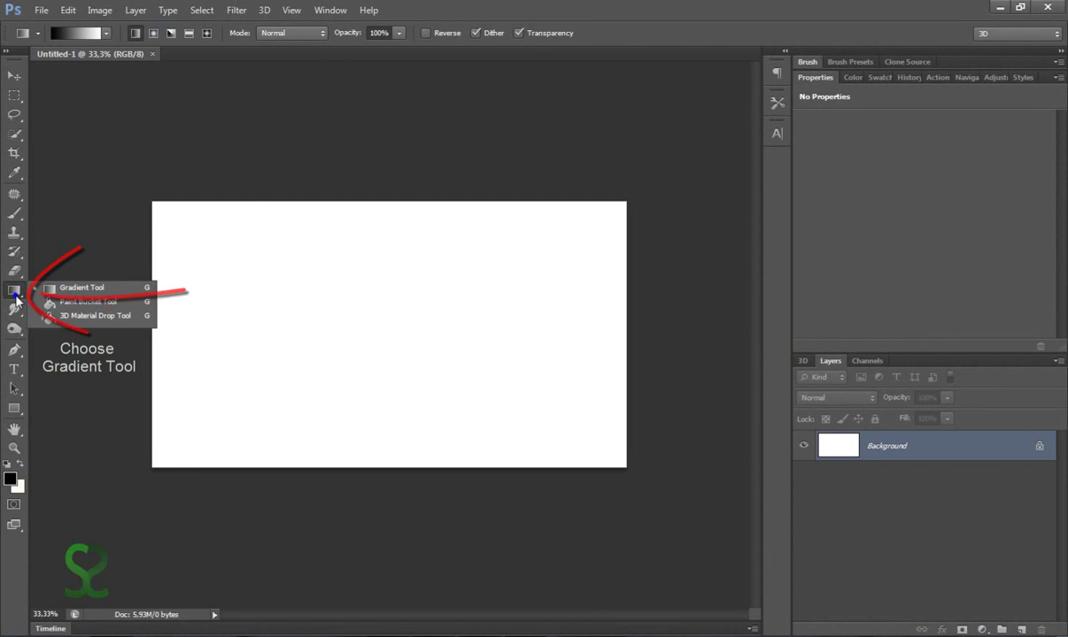
{"action": "left_click", "coordinate": [69, 291]}
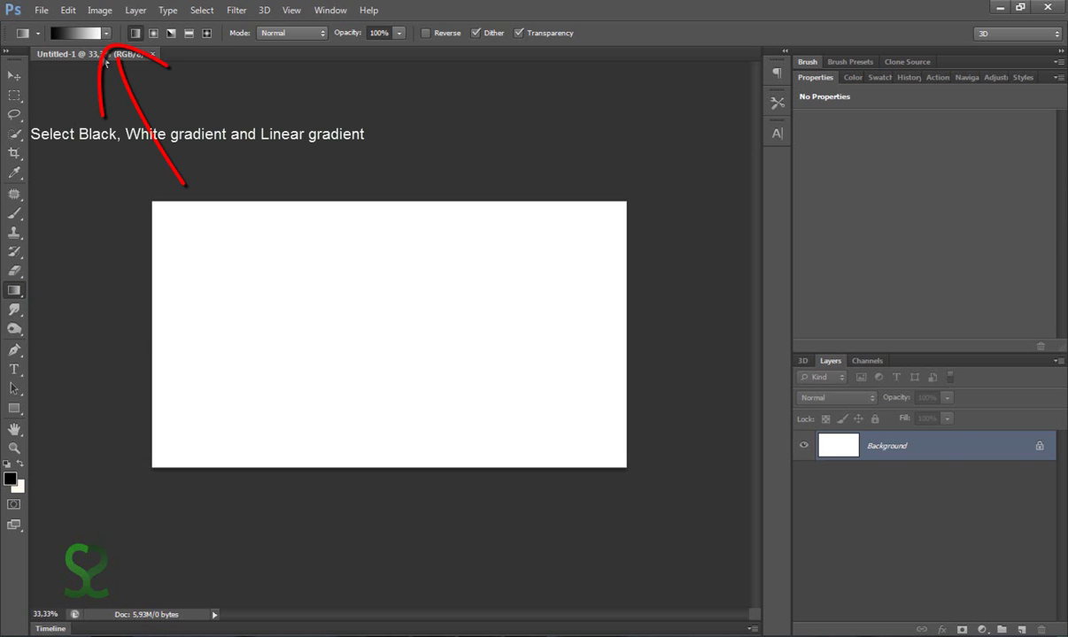
{"action": "left_click", "coordinate": [106, 33]}
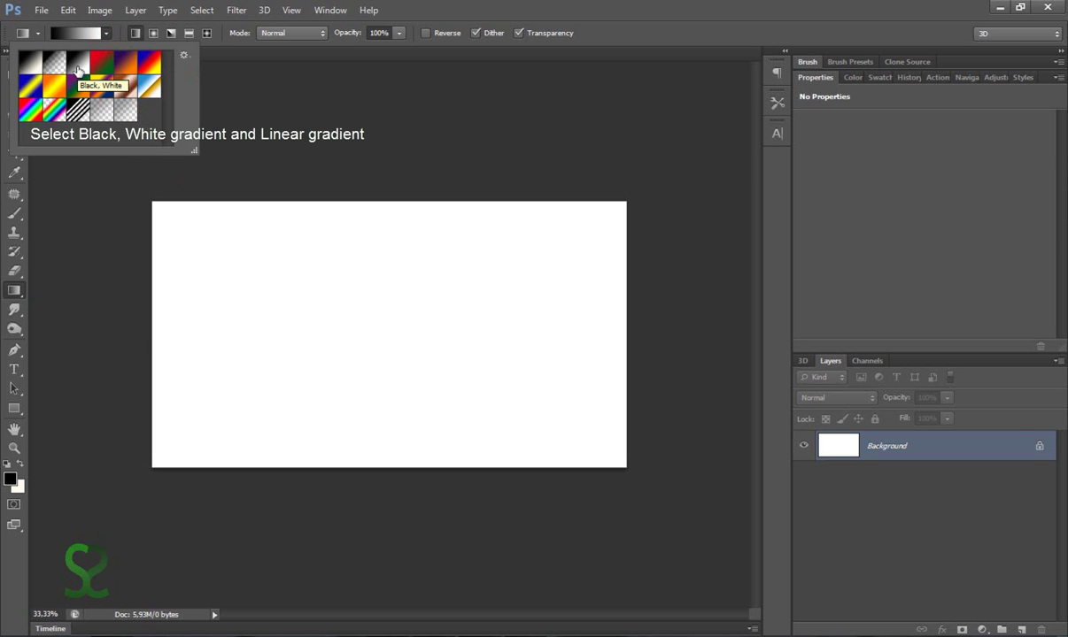
{"action": "double_click", "coordinate": [77, 71]}
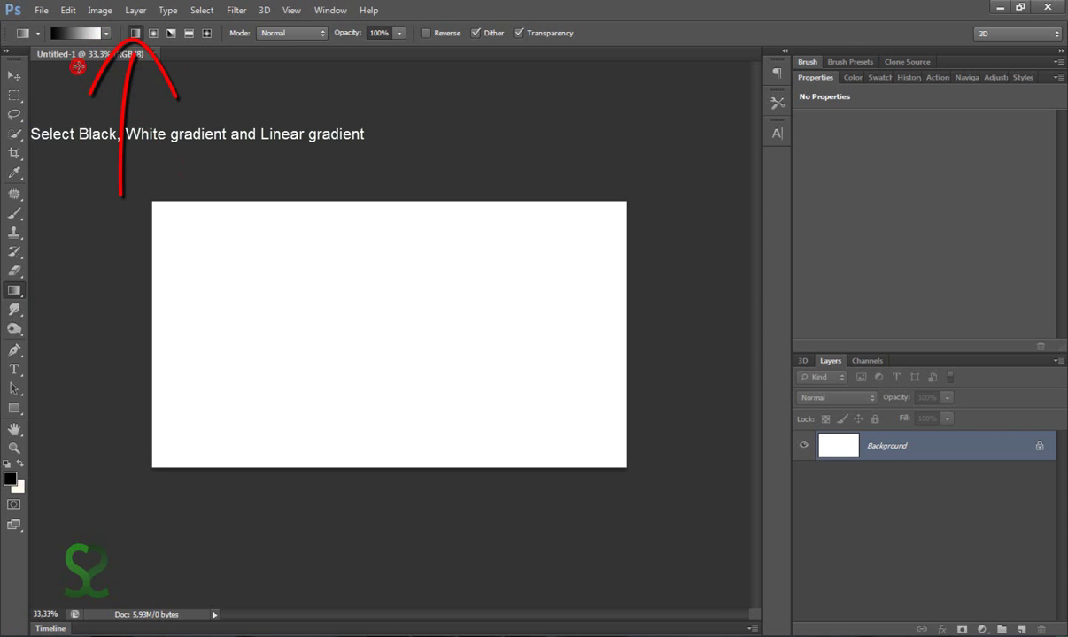
{"action": "left_click", "coordinate": [135, 37]}
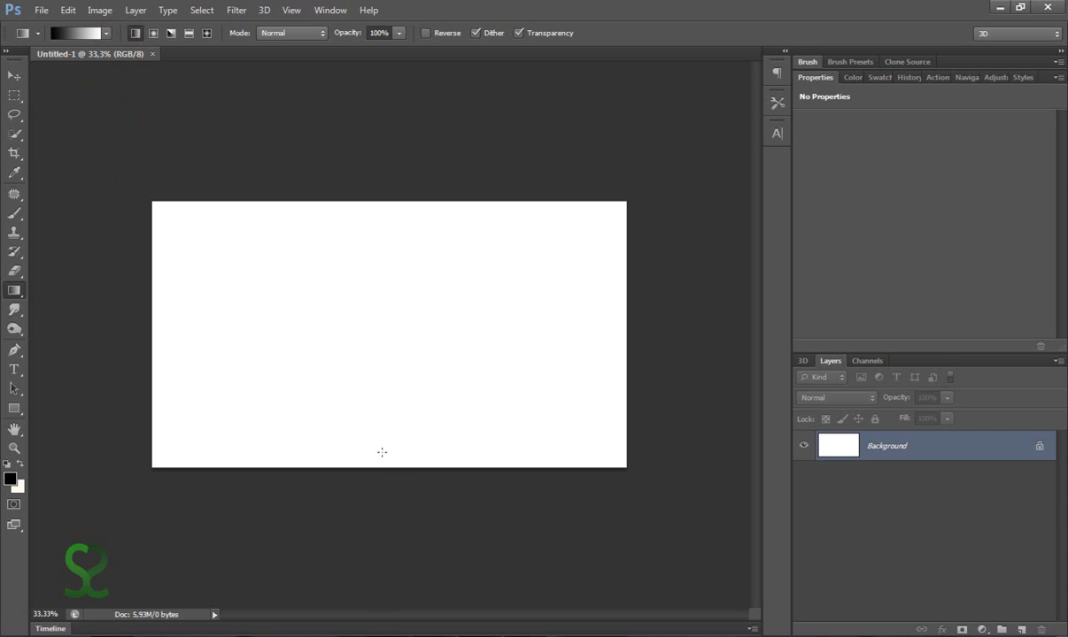
{"action": "left_click_drag", "start_coordinate": [384, 469], "coordinate": [386, 279]}
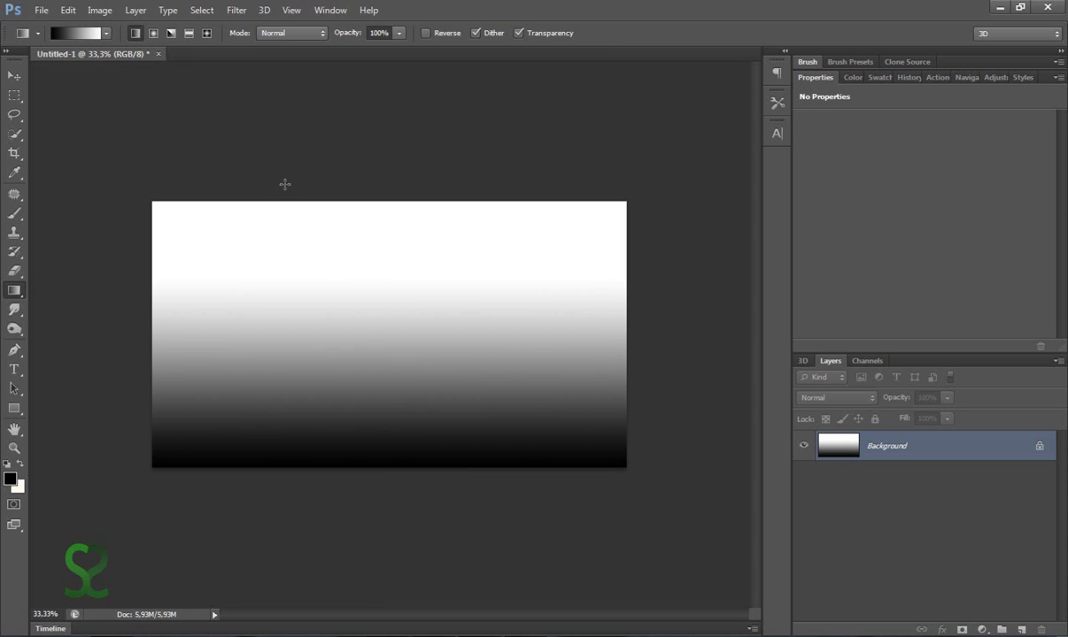
- Apply a Square Wave filter with 999 generators and wavelength about 101–102
{"action": "left_click", "coordinate": [235, 11]}
{"action": "mouse_move", "coordinate": [250, 173]}
{"action": "left_click", "coordinate": [488, 272]}
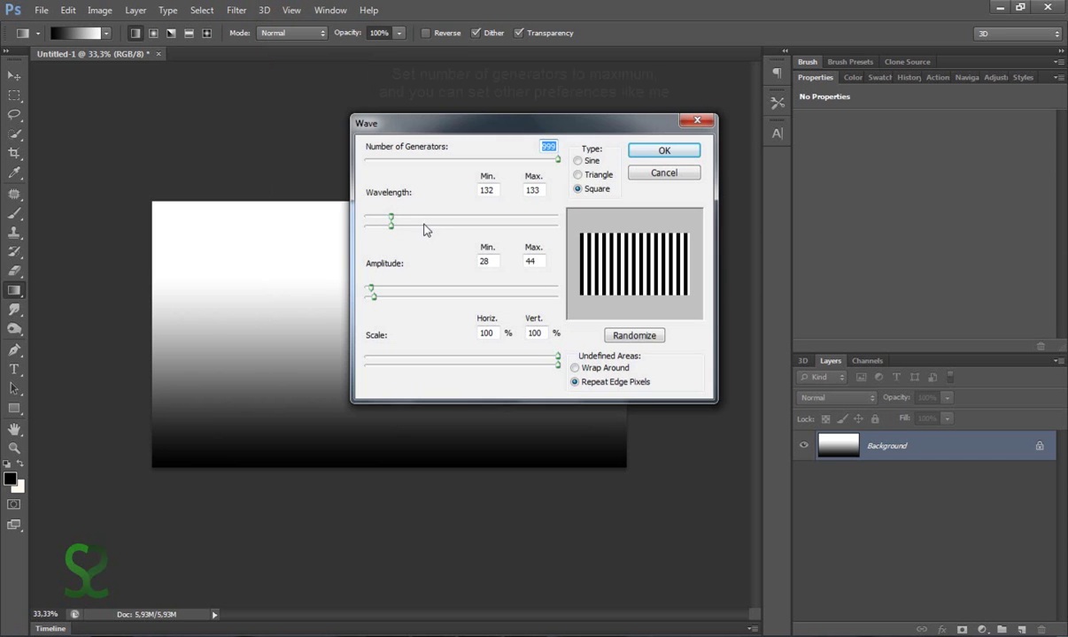
{"action": "left_click_drag", "start_coordinate": [393, 226], "coordinate": [401, 219]}
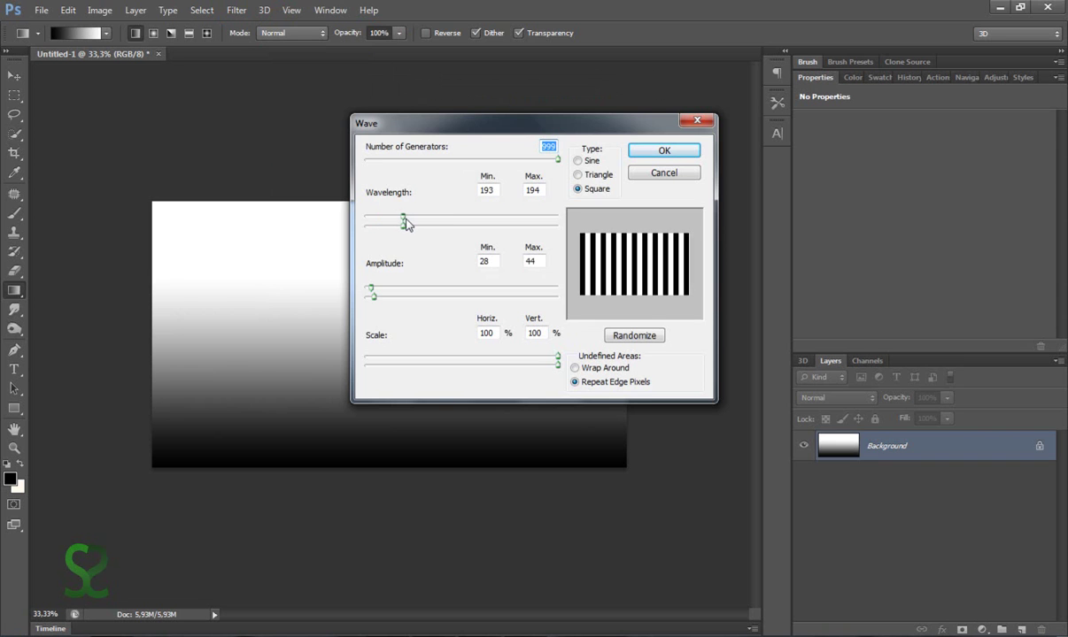
{"action": "left_click_drag", "start_coordinate": [401, 218], "coordinate": [386, 228]}
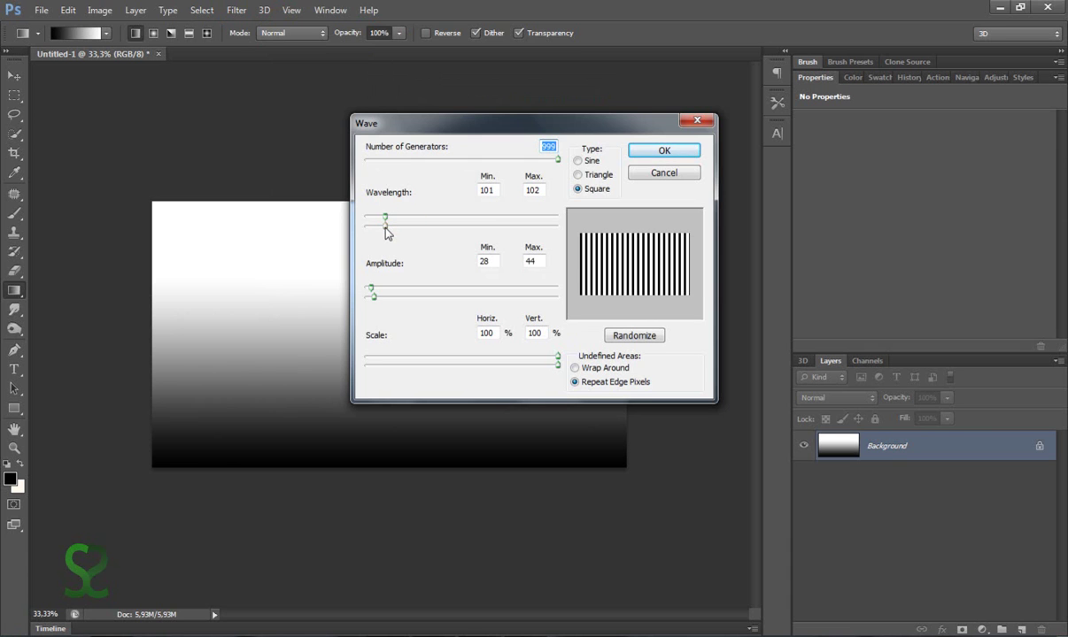
{"action": "left_click", "coordinate": [646, 149]}
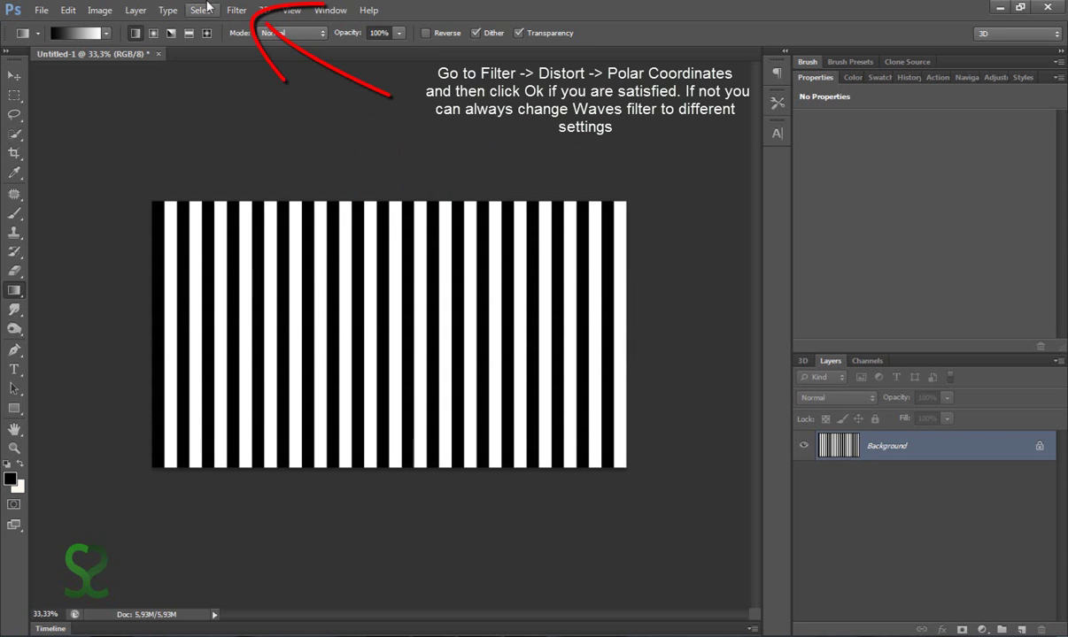
- Apply Polar Coordinates, Rectangular to Polar, turning the stripes into radiating rays
{"action": "left_click", "coordinate": [237, 9]}
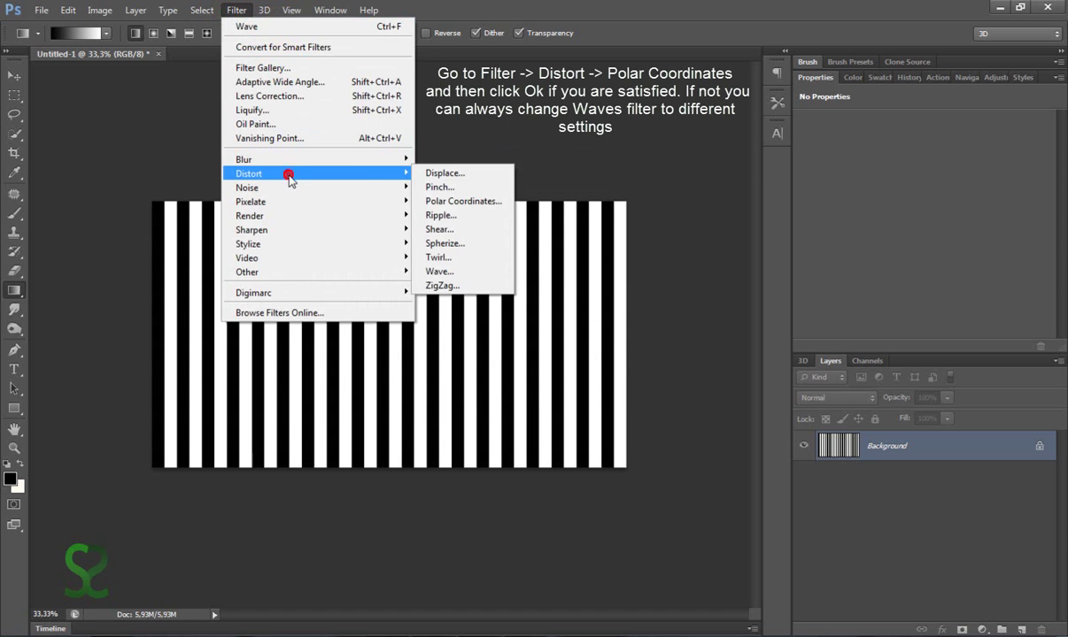
{"action": "left_click", "coordinate": [460, 200]}
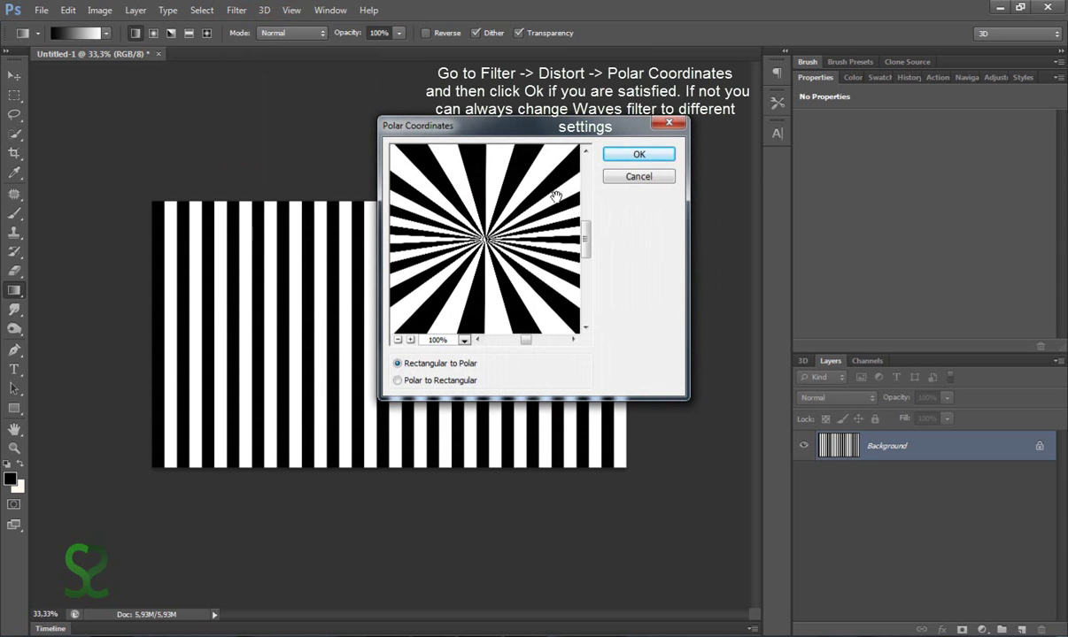
{"action": "left_click", "coordinate": [638, 154]}
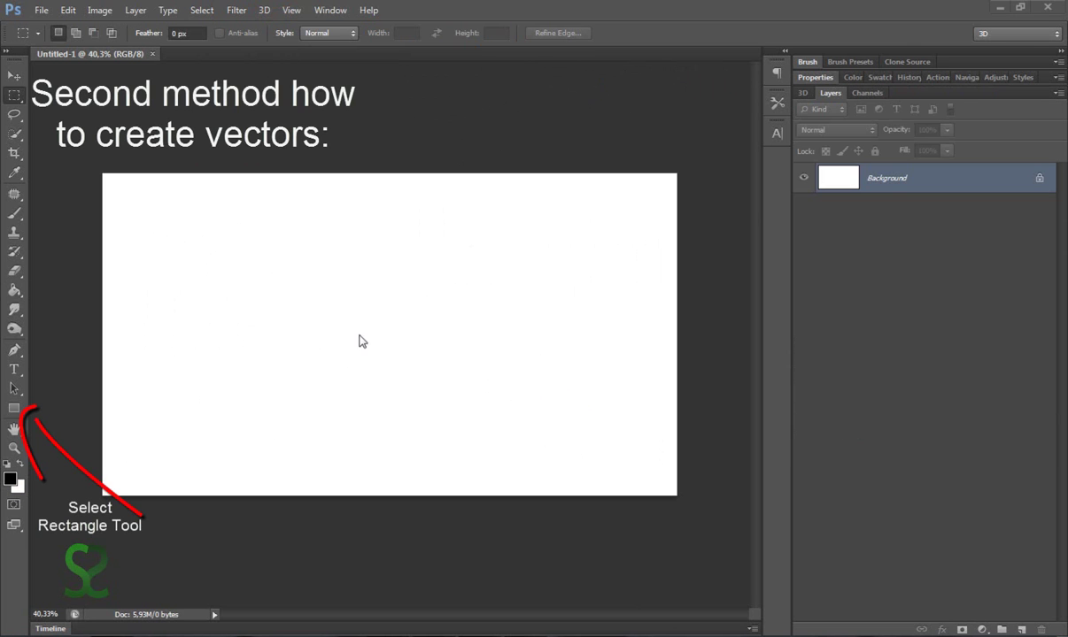
- Draw a black rectangle 50 px wide and 1085 px high on the canvas
{"action": "left_click", "coordinate": [14, 411]}
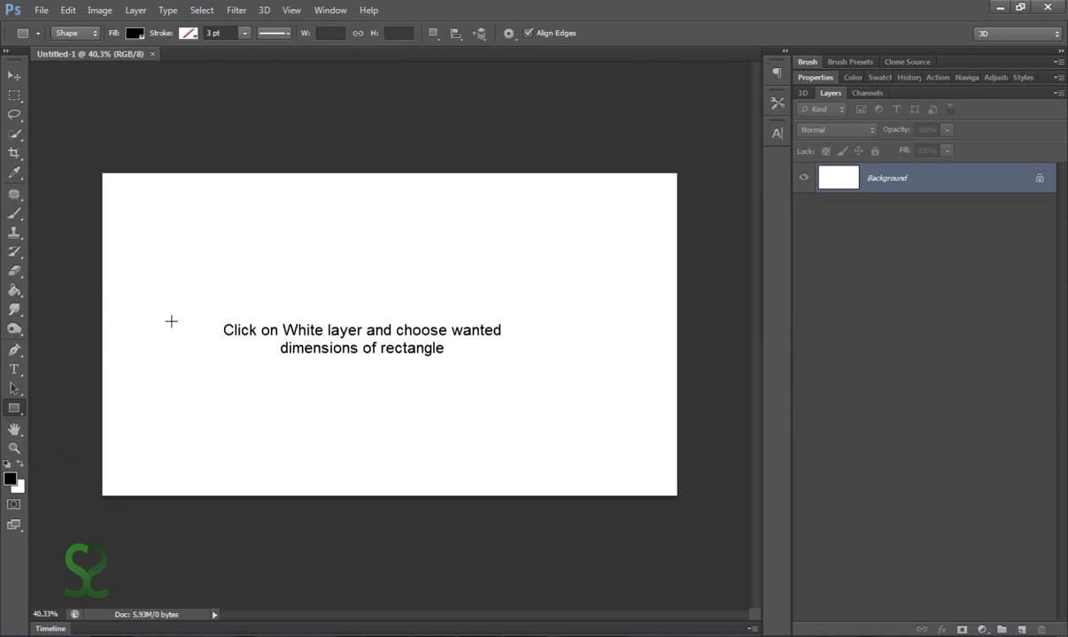
{"action": "left_click", "coordinate": [157, 306]}
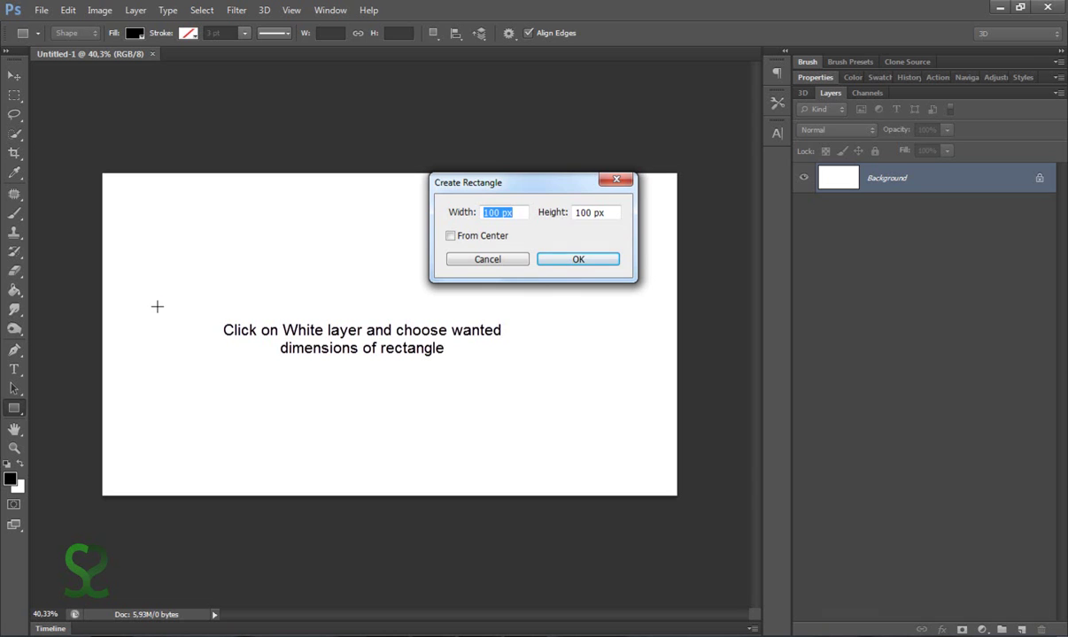
{"action": "type", "text": "50"}
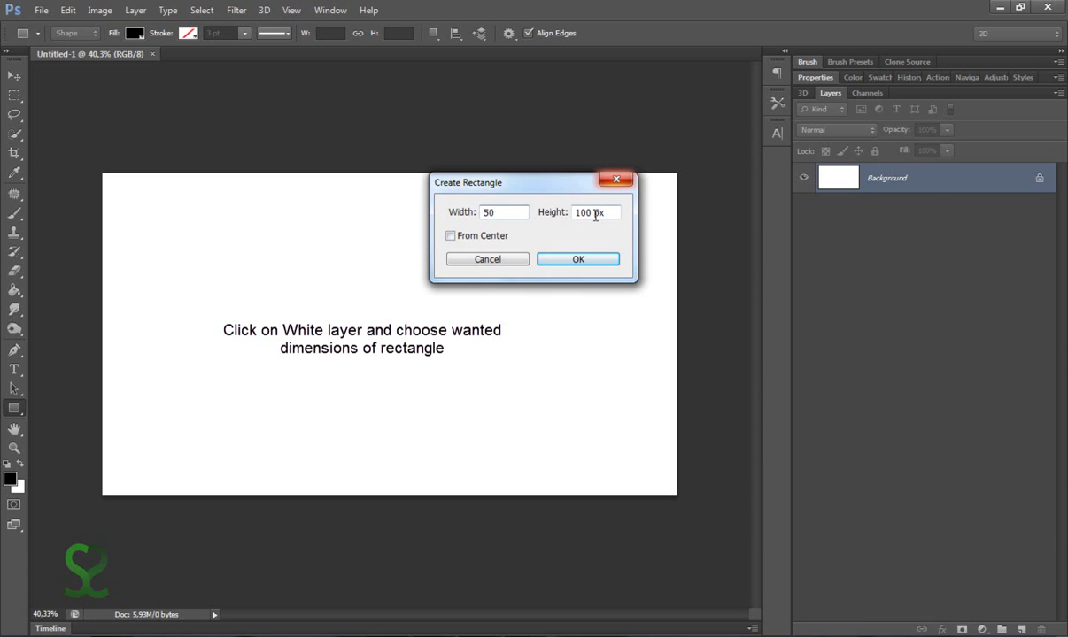
{"action": "type", "text": "18"}
{"action": "type", "text": "85"}
{"action": "key", "text": "Return"}
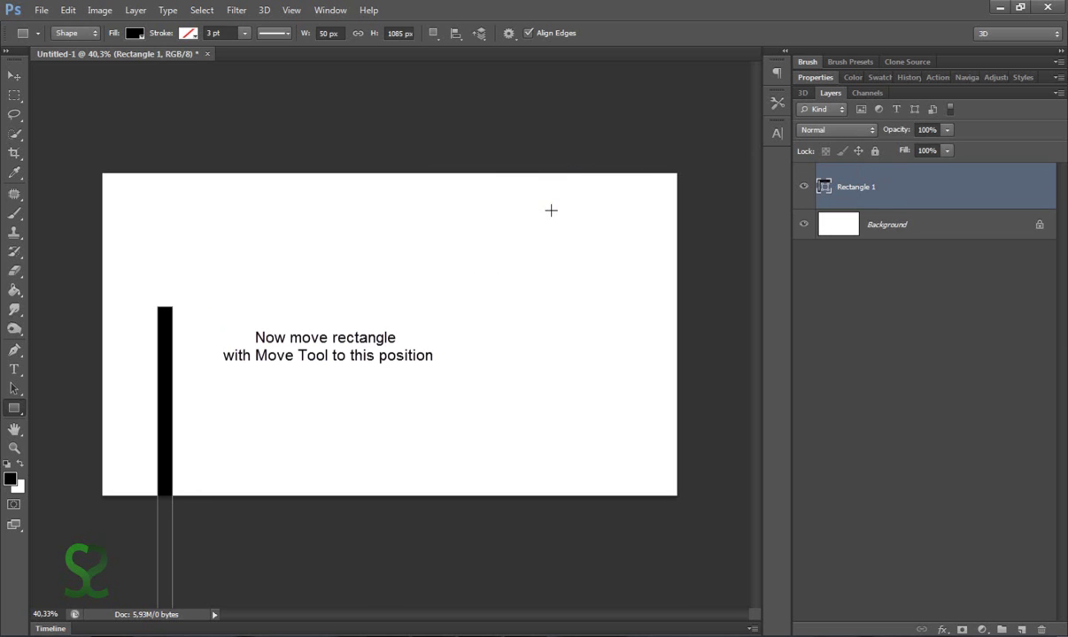
- Move the bar to the left edge and add two duplicates spaced to its right
{"action": "left_click", "coordinate": [21, 76]}
{"action": "mouse_move", "coordinate": [160, 340]}
{"action": "left_mouse_down"}
{"action": "mouse_move", "coordinate": [131, 211]}
{"action": "mouse_move", "coordinate": [118, 211]}
{"action": "left_mouse_up"}
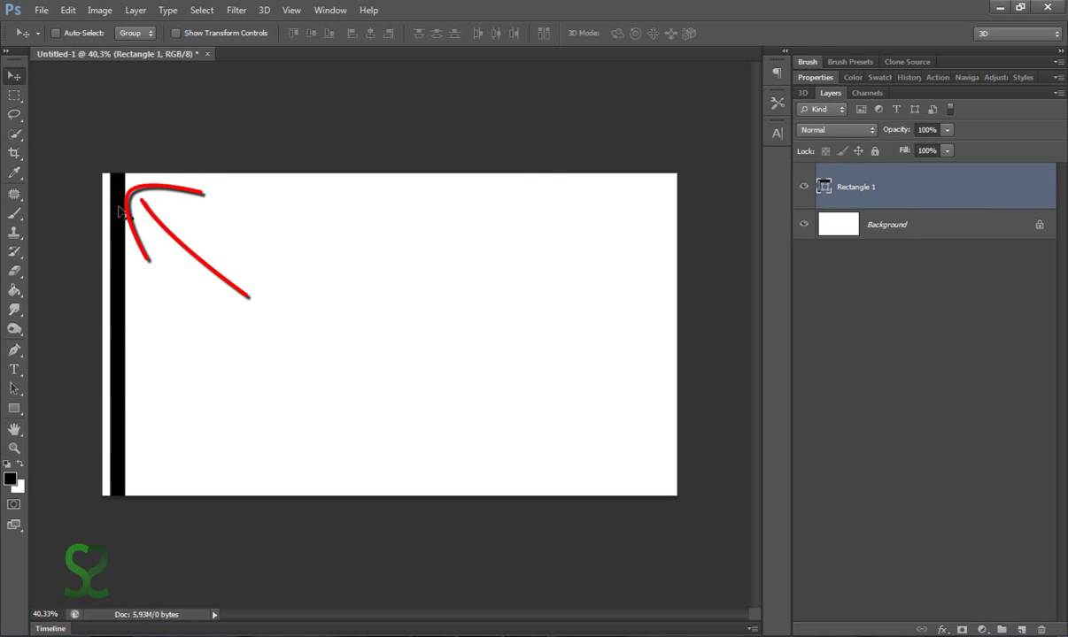
{"action": "left_click", "coordinate": [911, 189]}
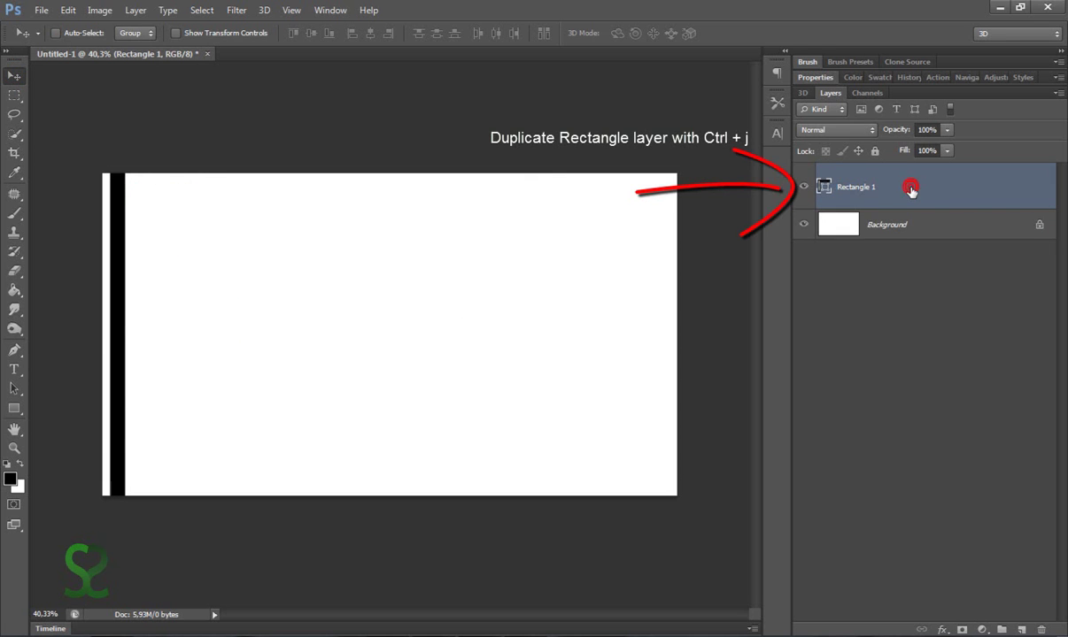
{"action": "key", "text": "ctrl+j"}
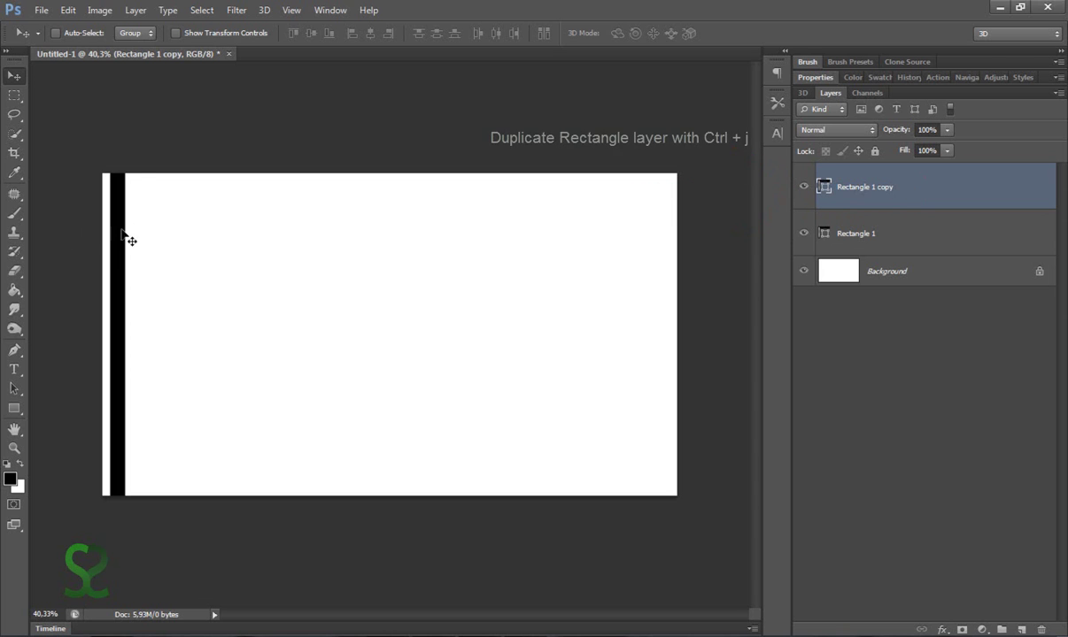
{"action": "left_click_drag", "start_coordinate": [122, 239], "coordinate": [140, 239]}
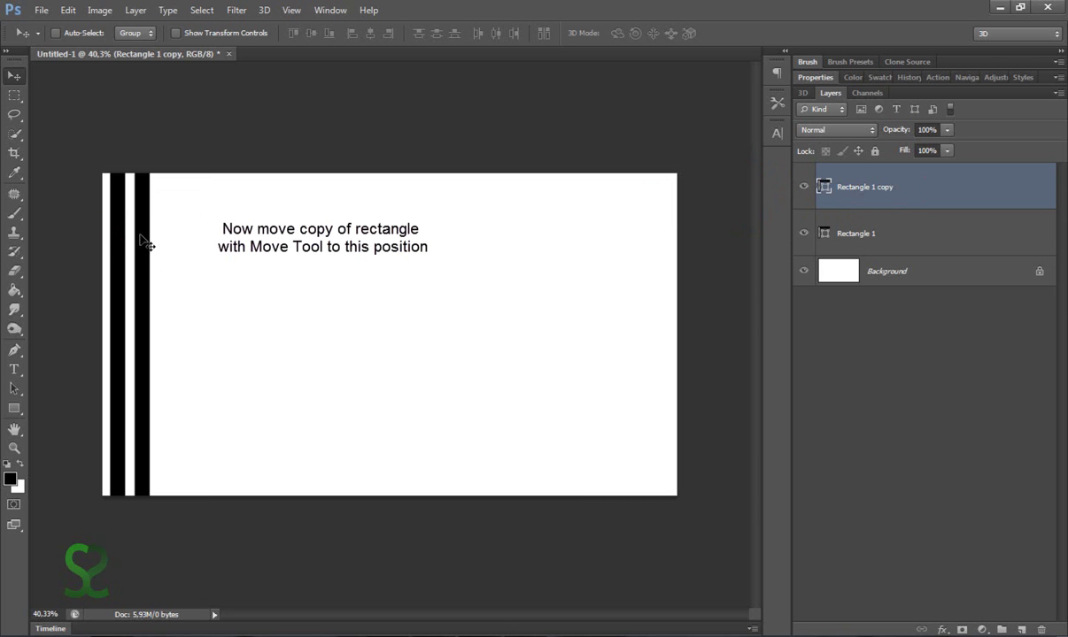
{"action": "key", "text": "ctrl+j"}
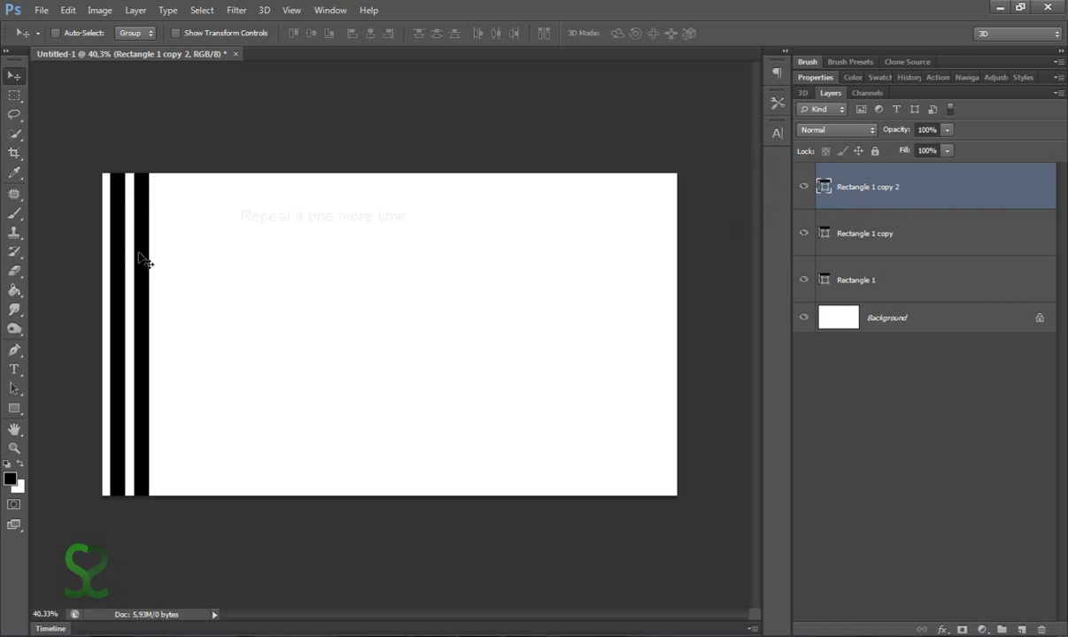
{"action": "left_click_drag", "start_coordinate": [142, 255], "coordinate": [166, 259]}
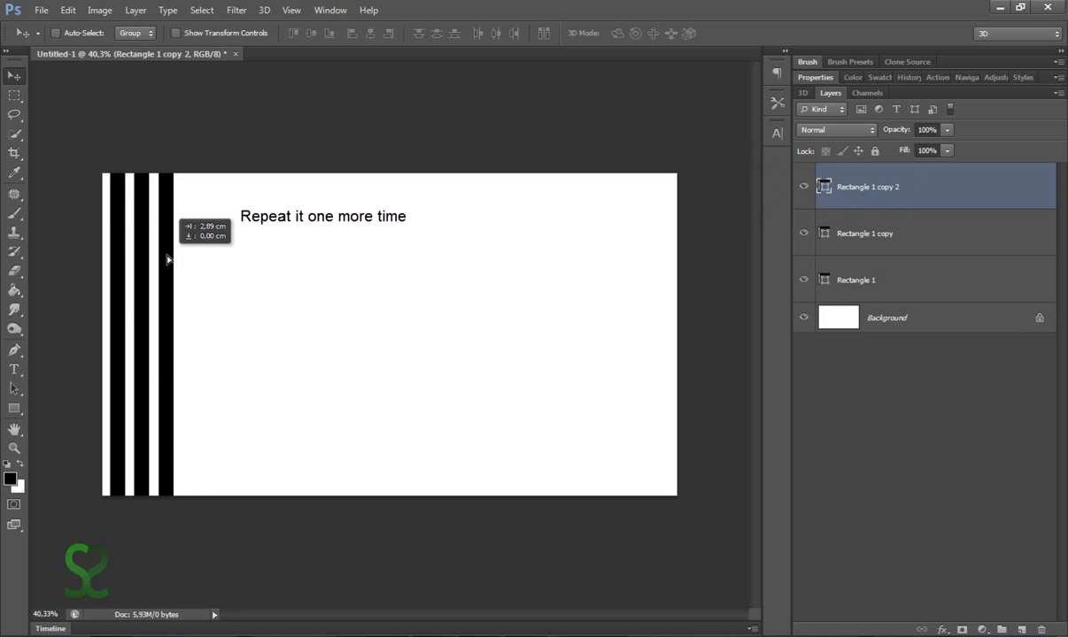
- Duplicate the three bars together and shift the copies to the right
{"action": "left_click", "coordinate": [901, 234], "text": "ctrl"}
{"action": "left_click", "coordinate": [899, 276], "text": "ctrl"}
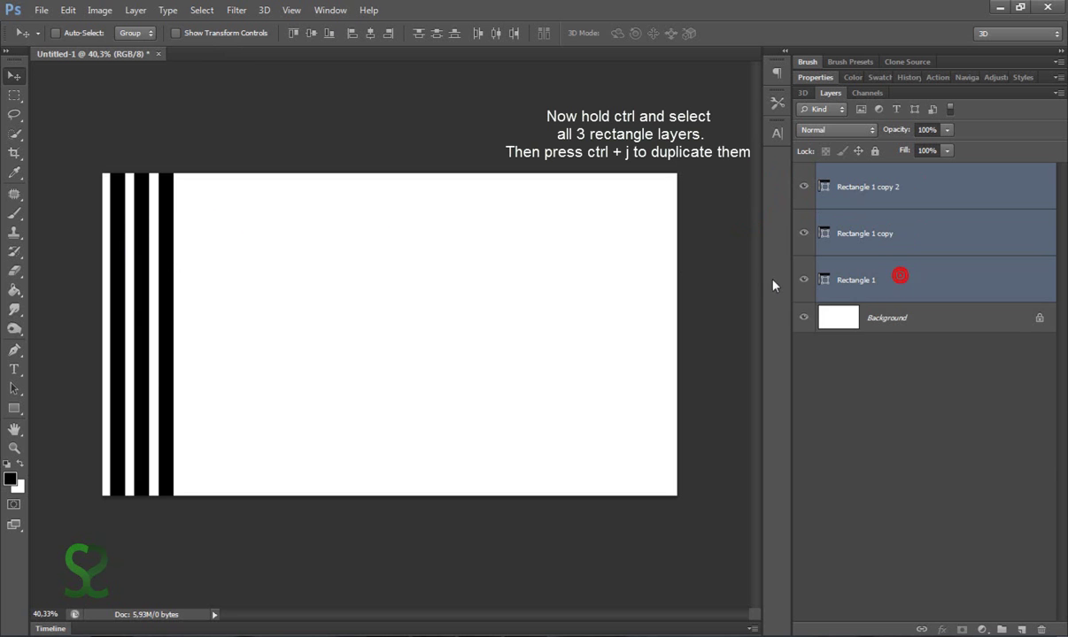
{"action": "key", "text": "ctrl+j"}
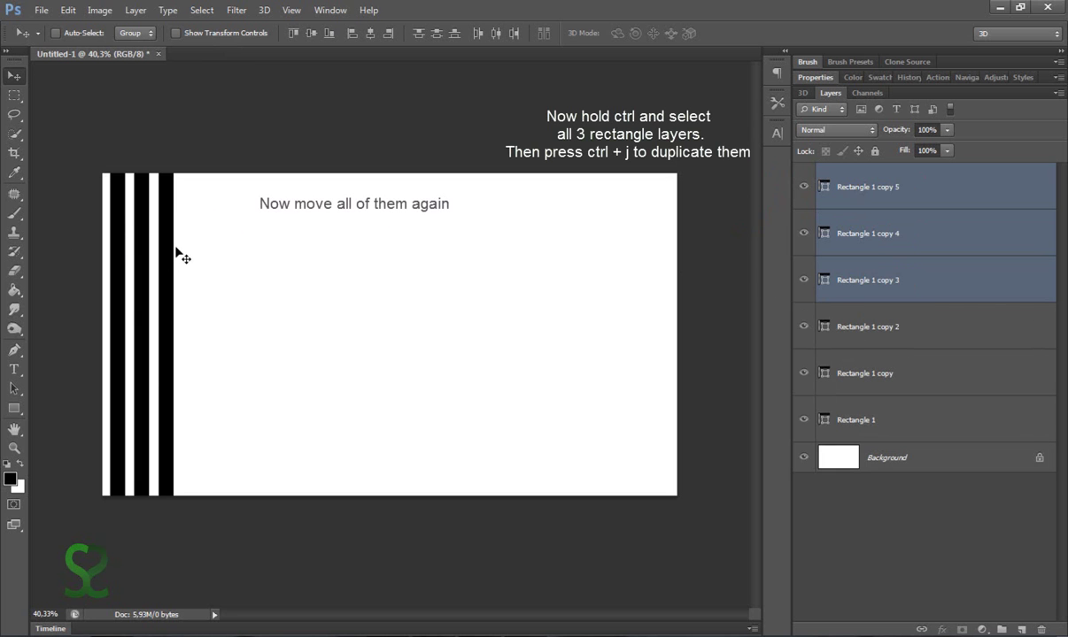
{"action": "left_click_drag", "start_coordinate": [173, 259], "coordinate": [241, 258]}
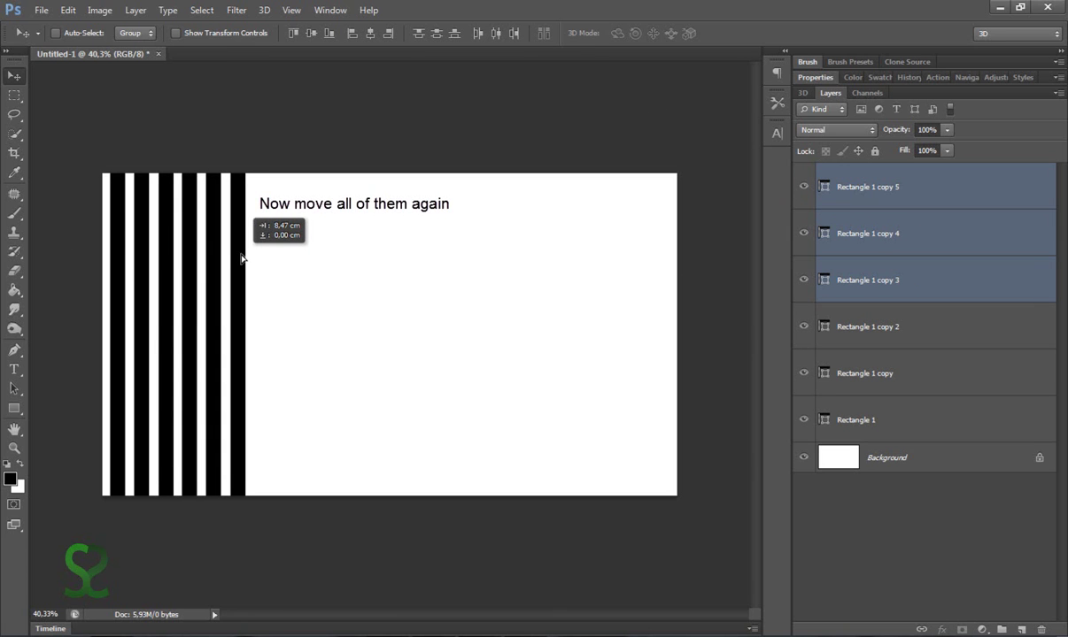
{"action": "left_click_drag", "start_coordinate": [241, 258], "coordinate": [242, 262]}
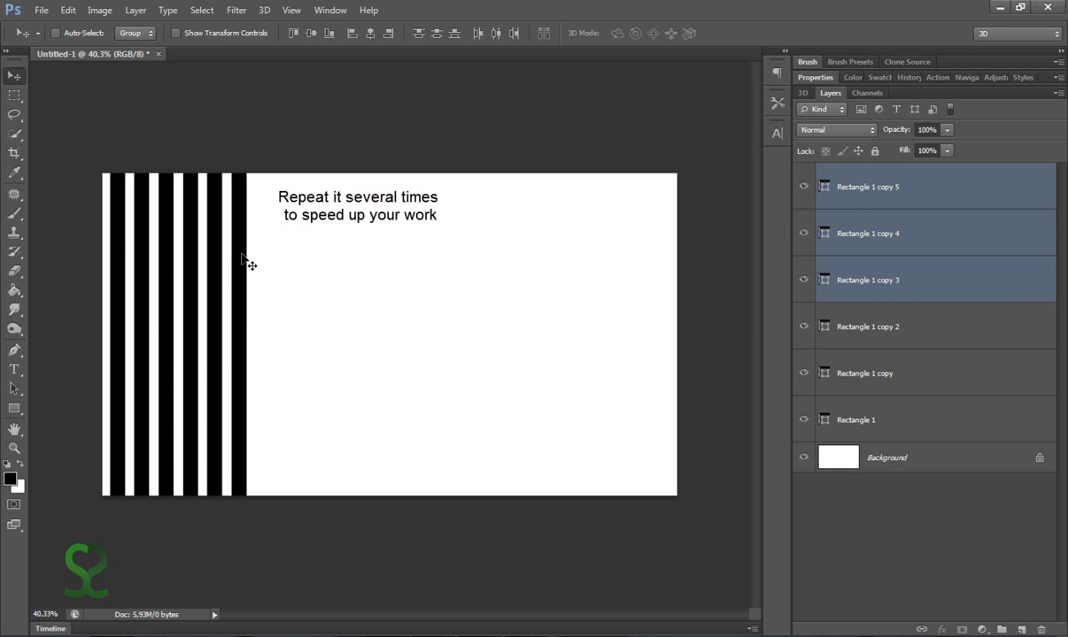
- Keep duplicating groups of stripe layers and moving them right until the canvas is full
{"action": "left_click", "coordinate": [979, 327], "text": "ctrl"}
{"action": "left_click", "coordinate": [976, 372], "text": "ctrl"}
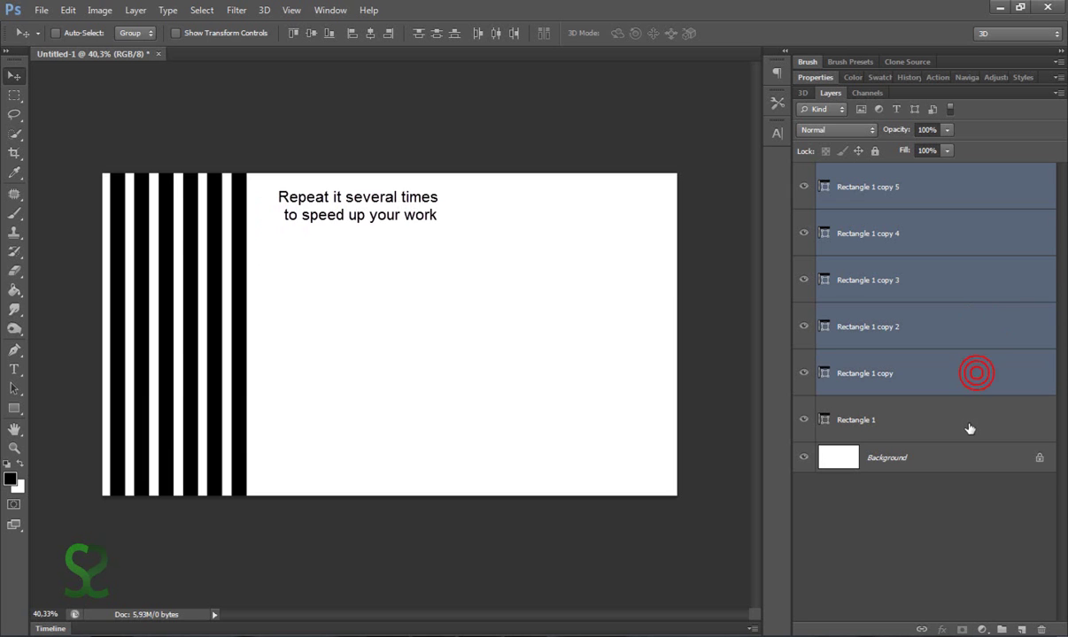
{"action": "left_click", "coordinate": [969, 424], "text": "ctrl"}
{"action": "key", "text": "ctrl+j"}
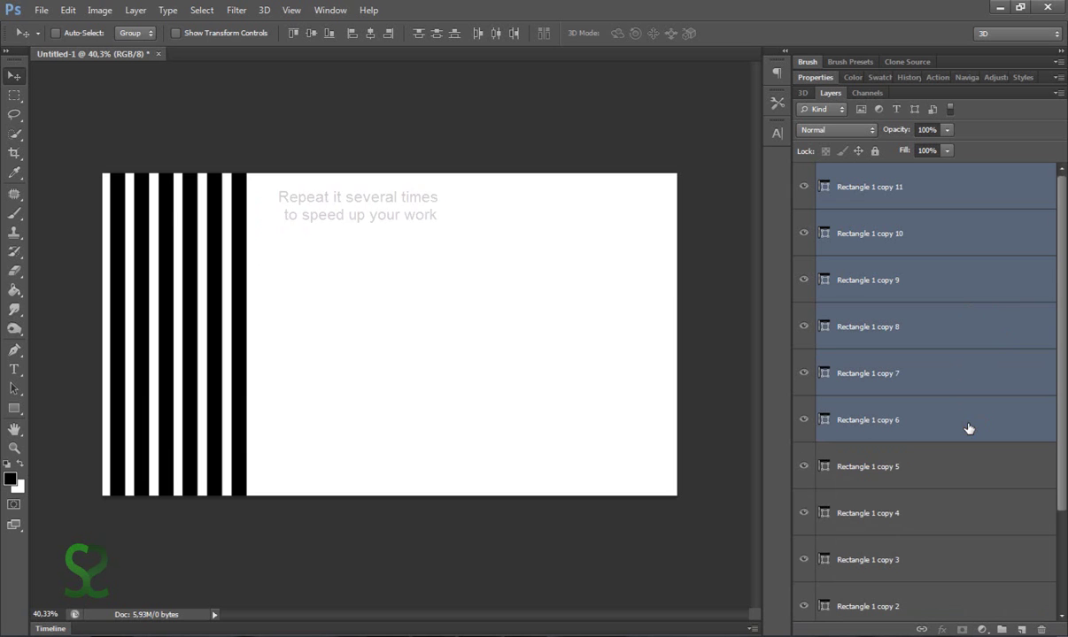
{"action": "left_click_drag", "start_coordinate": [243, 306], "coordinate": [394, 317]}
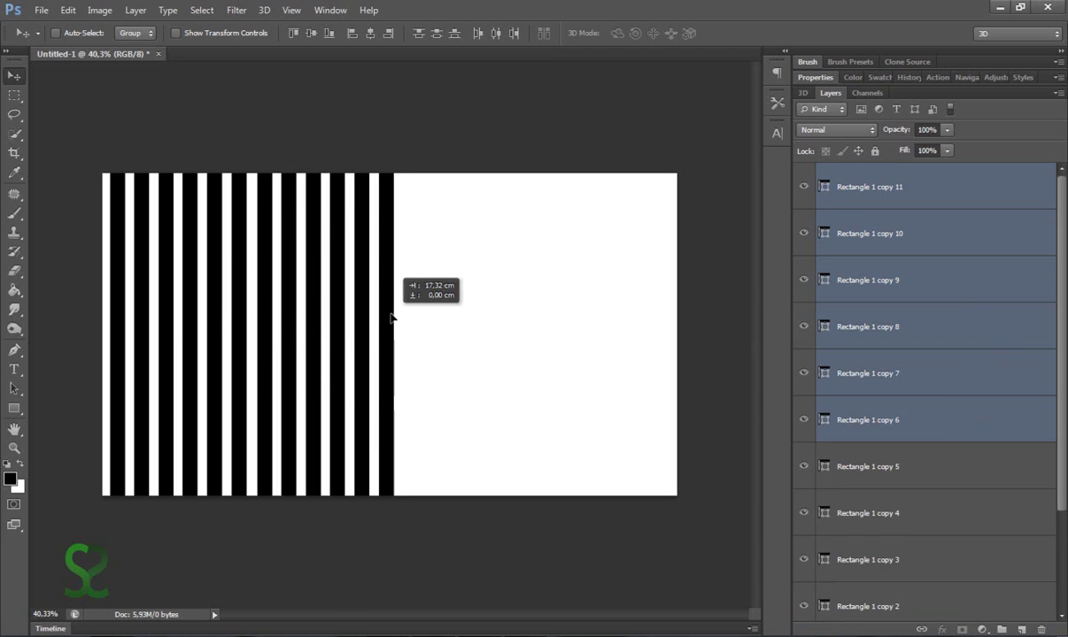
{"action": "left_click", "coordinate": [887, 479], "text": "ctrl"}
{"action": "left_click", "coordinate": [905, 571], "text": "shift"}
{"action": "scroll", "coordinate": [899, 525], "scroll_direction": "down", "scroll_amount": 3}
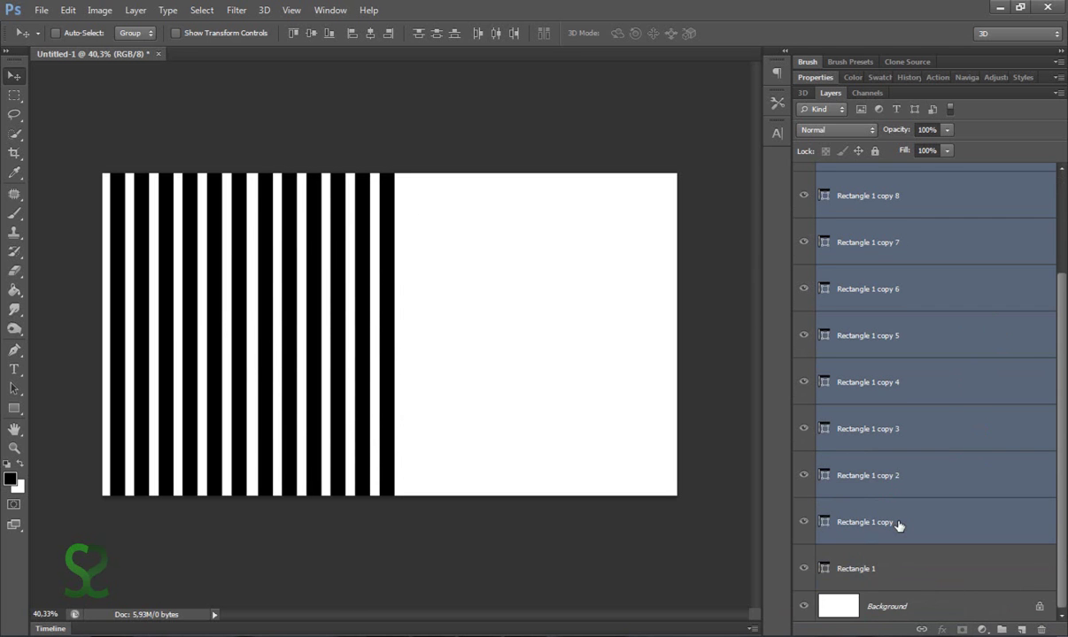
{"action": "key", "text": "ctrl+j"}
{"action": "left_click_drag", "start_coordinate": [366, 337], "coordinate": [639, 346]}
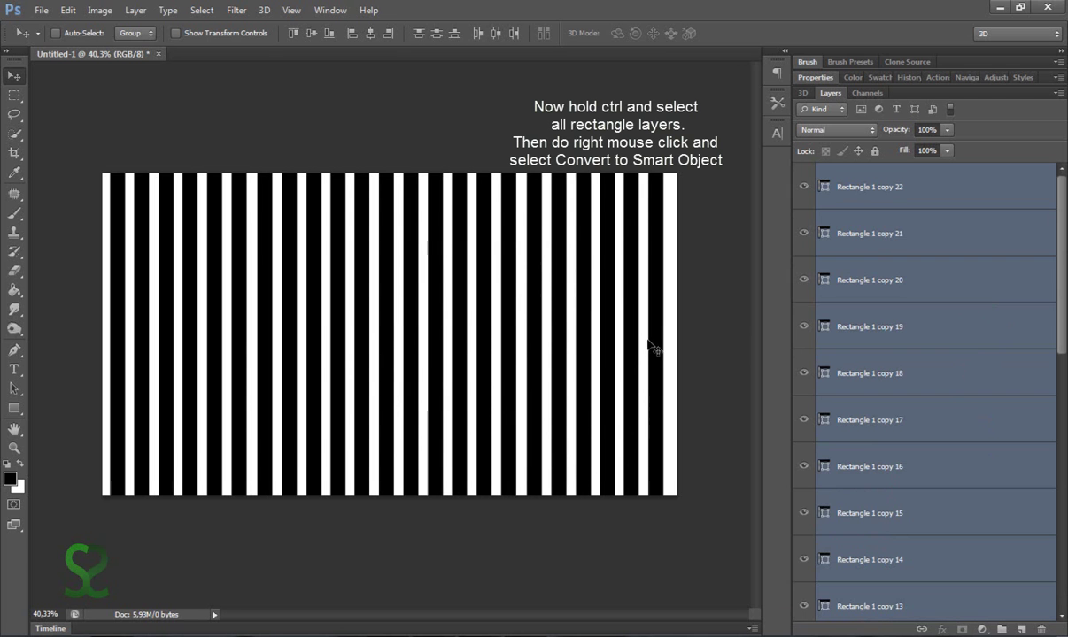
- Select every rectangle stripe layer, from Rectangle 1 up to its latest copy
{"action": "left_click_drag", "start_coordinate": [1062, 308], "coordinate": [1062, 483]}
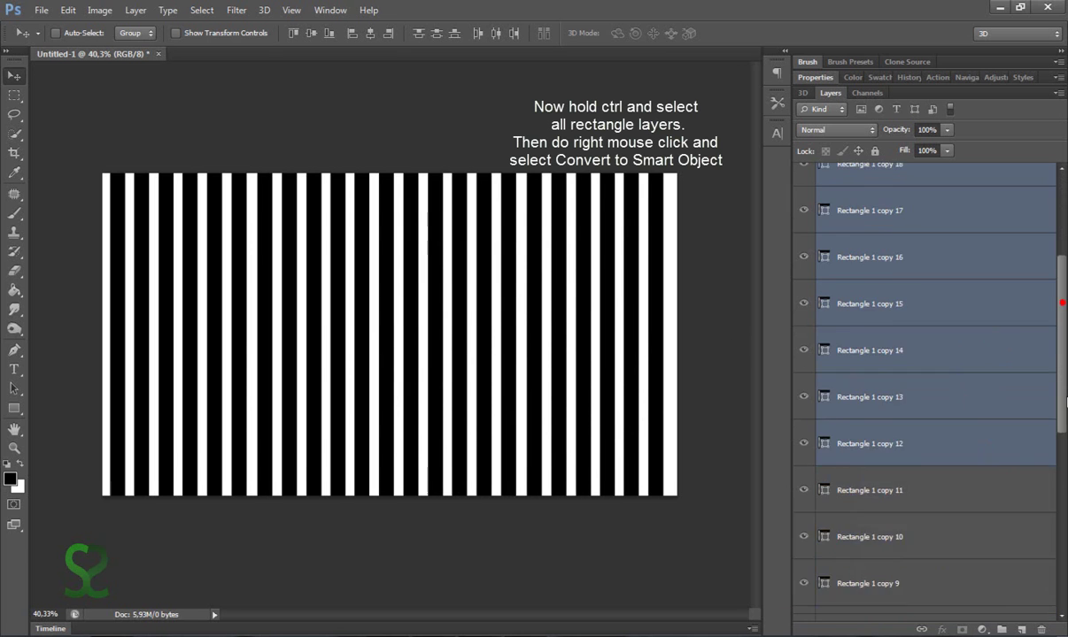
{"action": "left_click", "coordinate": [946, 288], "text": "ctrl"}
{"action": "left_click", "coordinate": [943, 345], "text": "ctrl"}
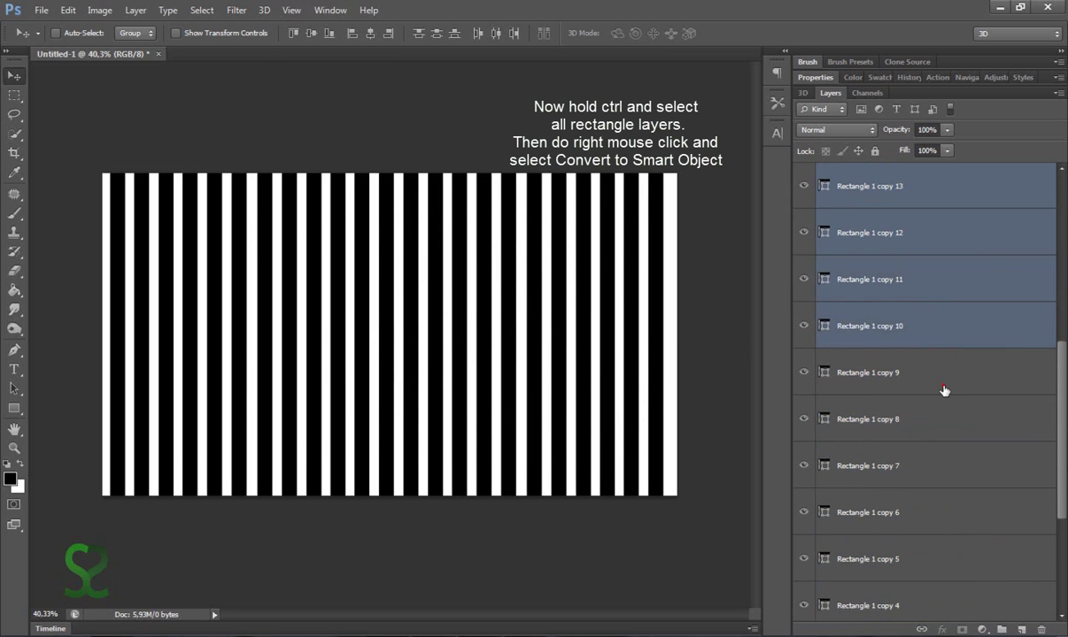
{"action": "left_click", "coordinate": [944, 389], "text": "ctrl"}
{"action": "left_click", "coordinate": [872, 422], "text": "ctrl"}
{"action": "left_click", "coordinate": [932, 460], "text": "ctrl"}
{"action": "left_click", "coordinate": [931, 519], "text": "ctrl"}
{"action": "left_click", "coordinate": [934, 569], "text": "ctrl"}
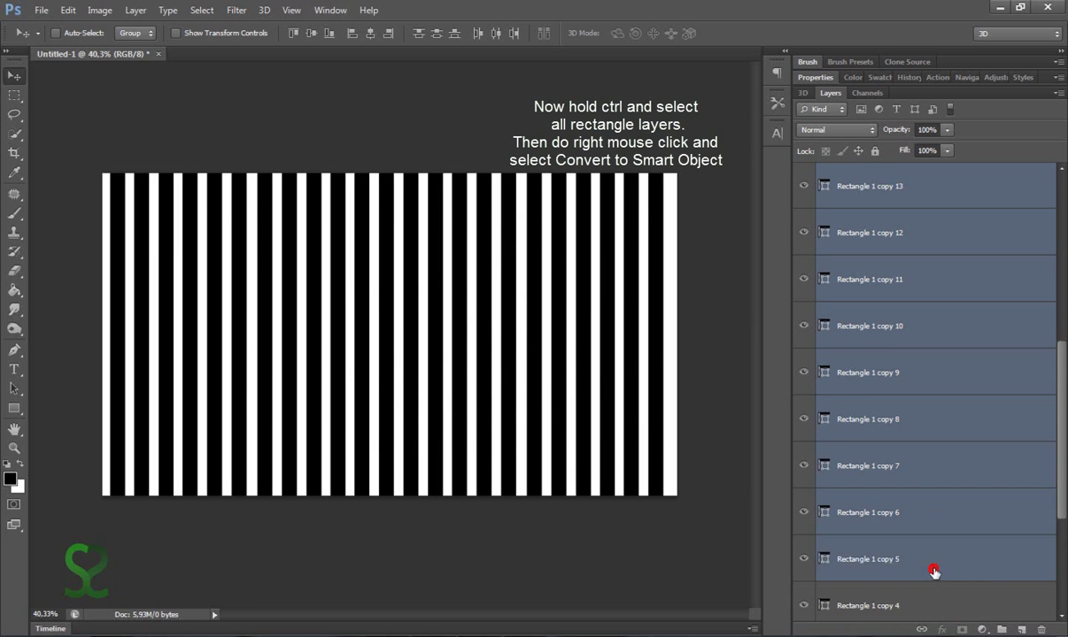
{"action": "scroll", "coordinate": [929, 531], "scroll_direction": "down", "scroll_amount": 3}
{"action": "left_click", "coordinate": [925, 469], "text": "ctrl"}
{"action": "left_click", "coordinate": [917, 515], "text": "ctrl"}
{"action": "left_click", "coordinate": [918, 560], "text": "ctrl"}
{"action": "scroll", "coordinate": [918, 560], "scroll_direction": "down", "scroll_amount": 2}
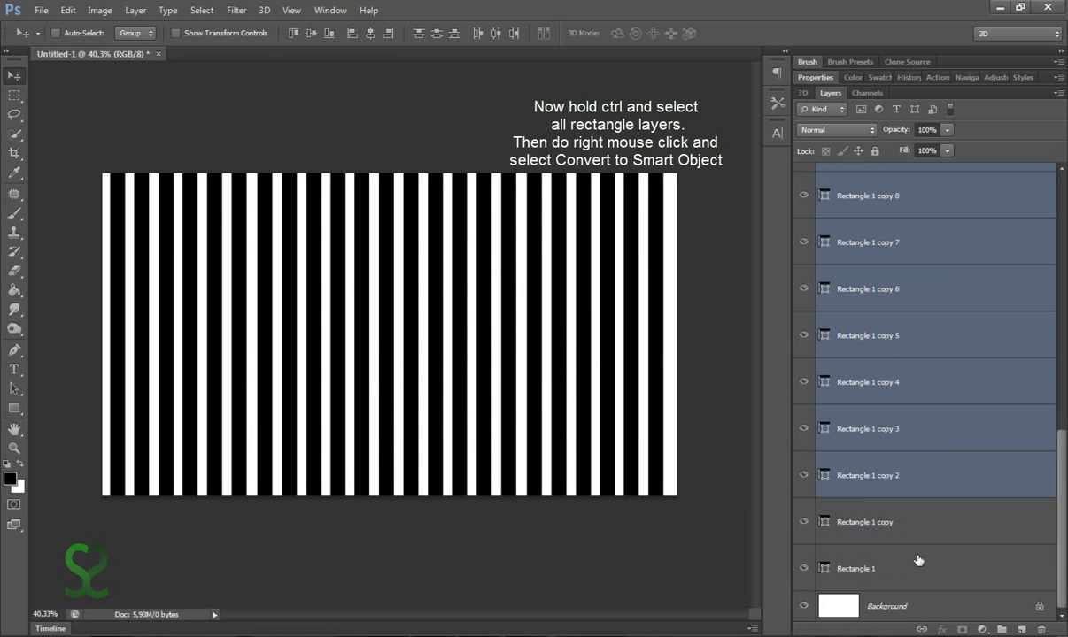
{"action": "left_click", "coordinate": [916, 530], "text": "ctrl"}
{"action": "left_click", "coordinate": [845, 566], "text": "ctrl"}
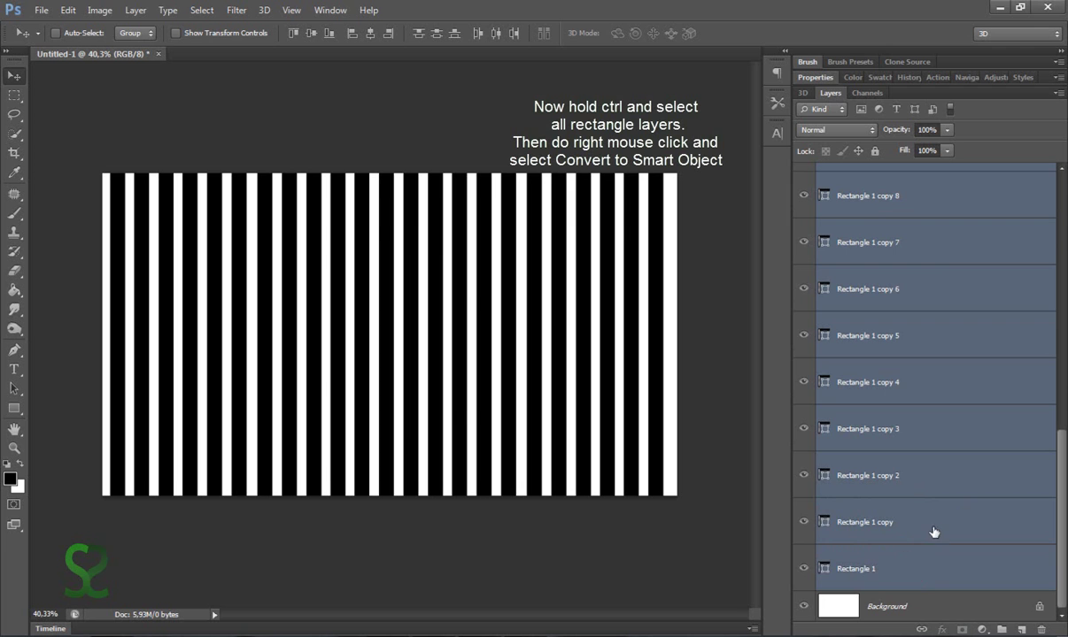
- Convert the stripes to a smart object, rasterize it, and marquee-select the area to keep
{"action": "right_click", "coordinate": [940, 466]}
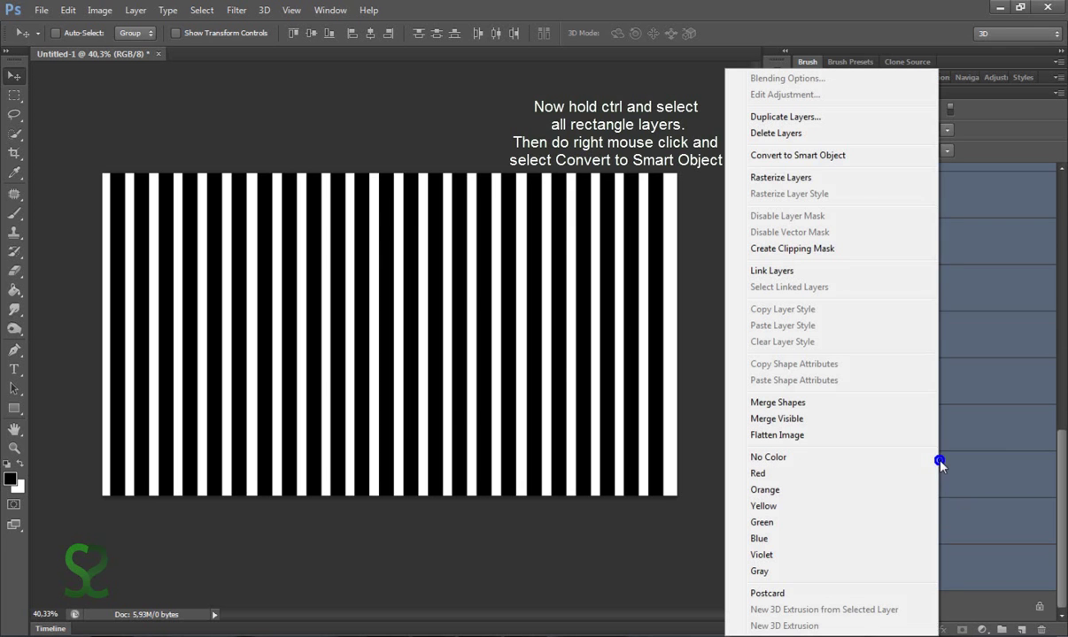
{"action": "left_click", "coordinate": [804, 156]}
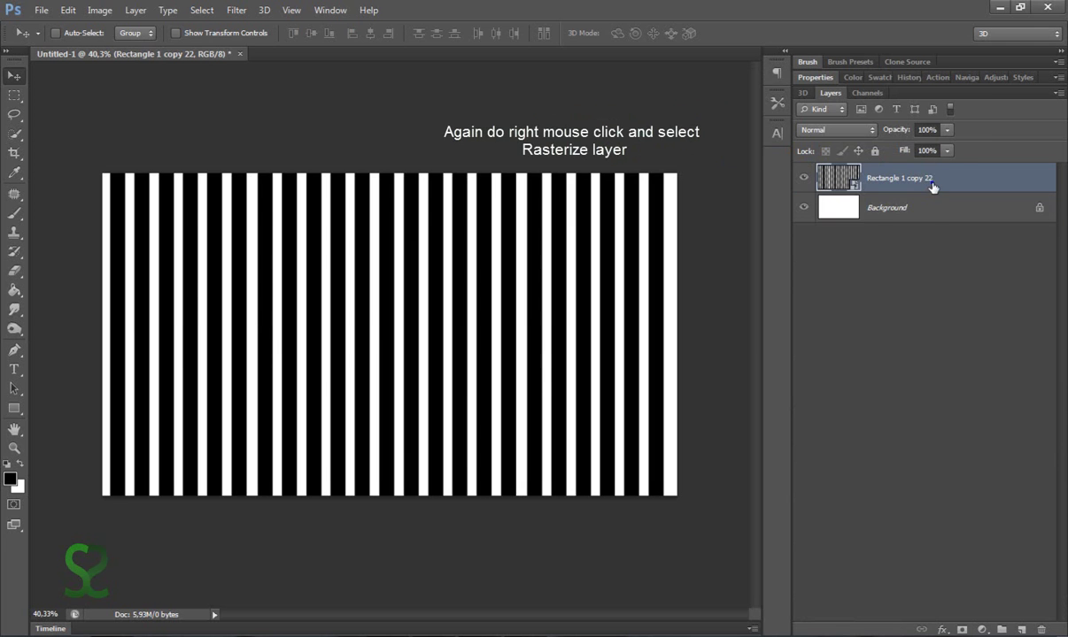
{"action": "right_click", "coordinate": [932, 186]}
{"action": "left_click", "coordinate": [856, 217]}
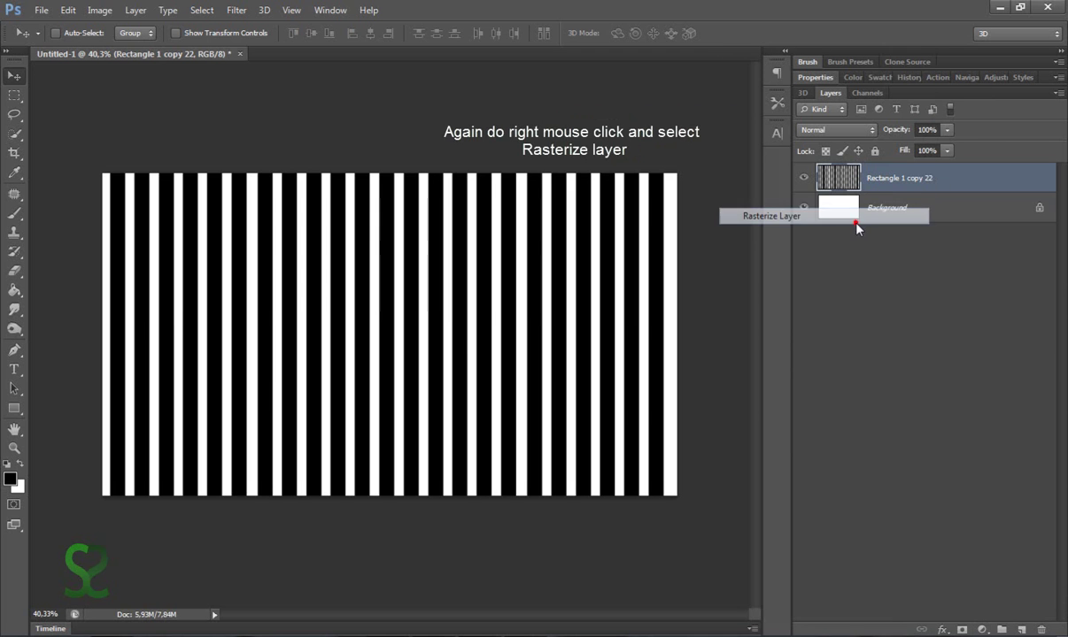
{"action": "left_click", "coordinate": [13, 95]}
{"action": "mouse_move", "coordinate": [65, 141]}
{"action": "left_mouse_down"}
{"action": "mouse_move", "coordinate": [617, 578]}
{"action": "mouse_move", "coordinate": [663, 584]}
{"action": "left_mouse_up"}
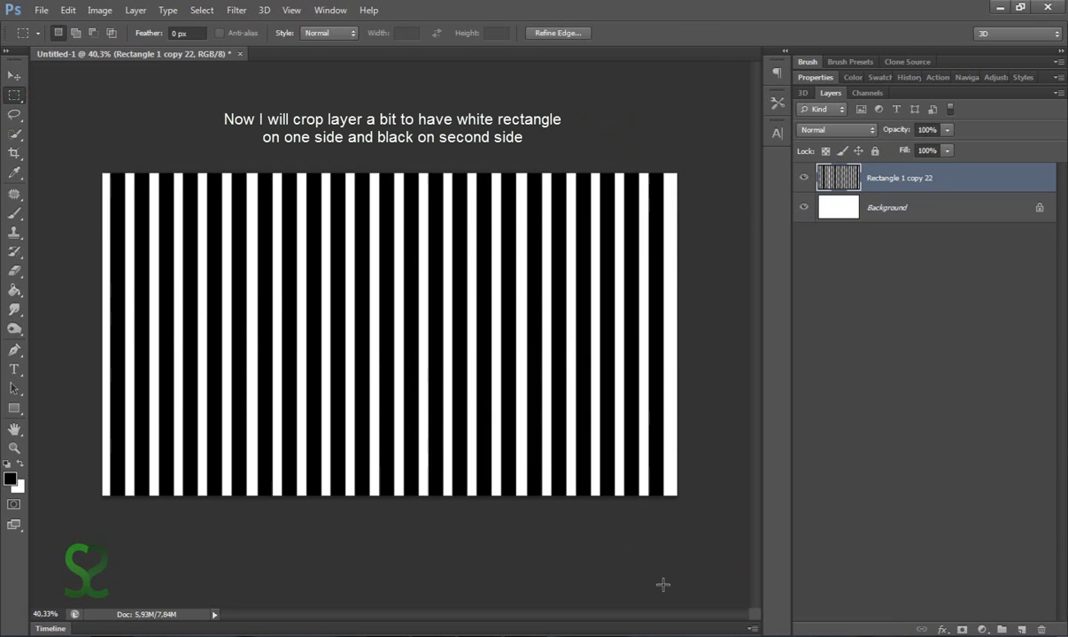
- Crop to the selection and apply Polar Coordinates, Rectangular to Polar, forming a sunburst
{"action": "key", "text": "c"}
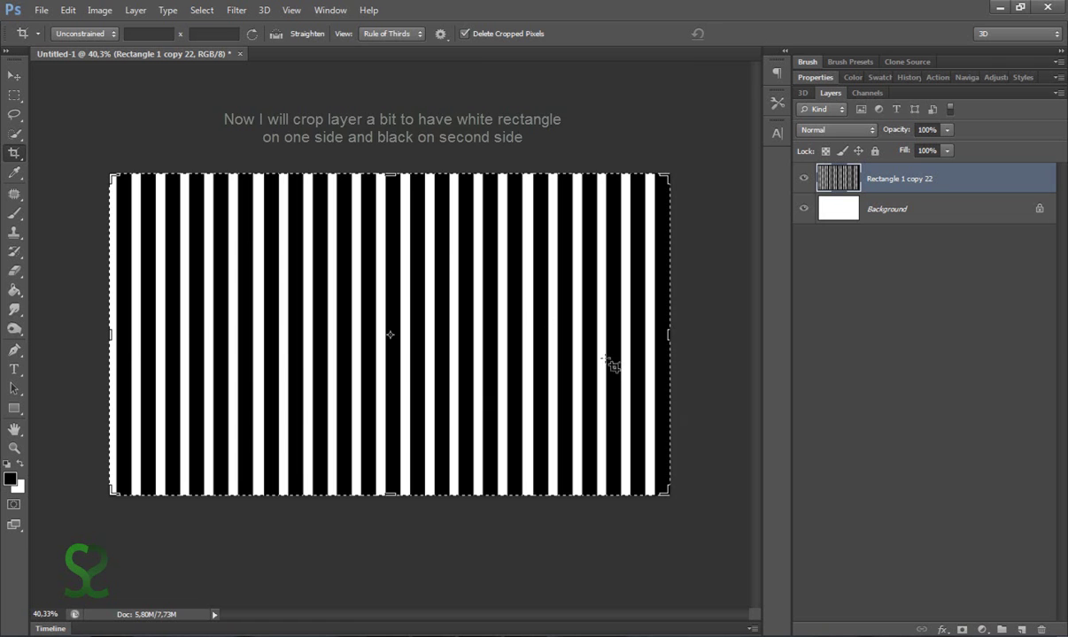
{"action": "left_click", "coordinate": [13, 98]}
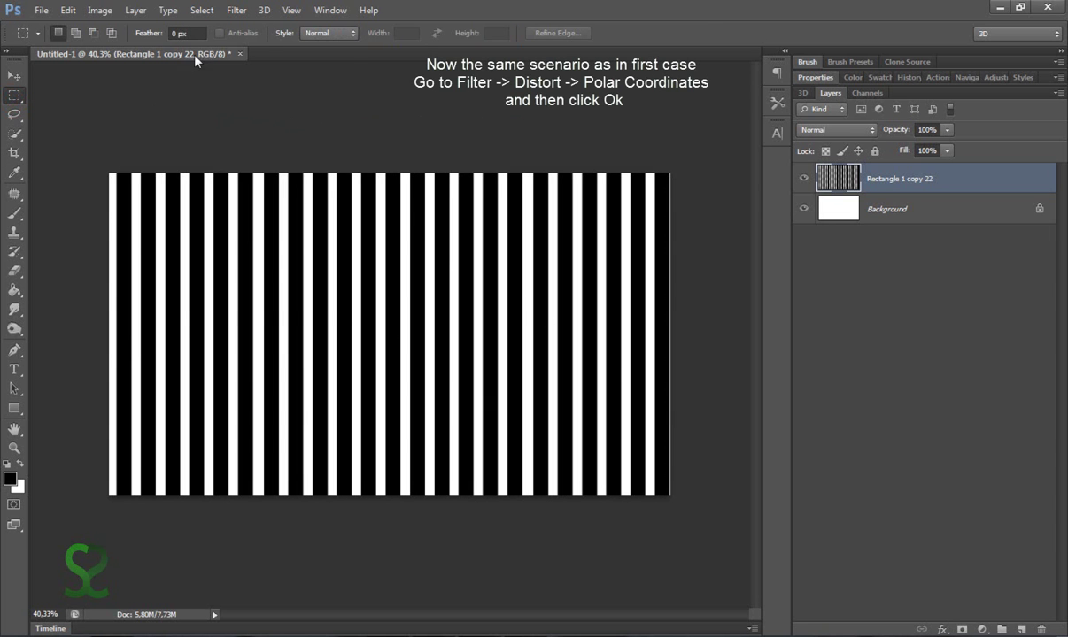
{"action": "left_click", "coordinate": [202, 11]}
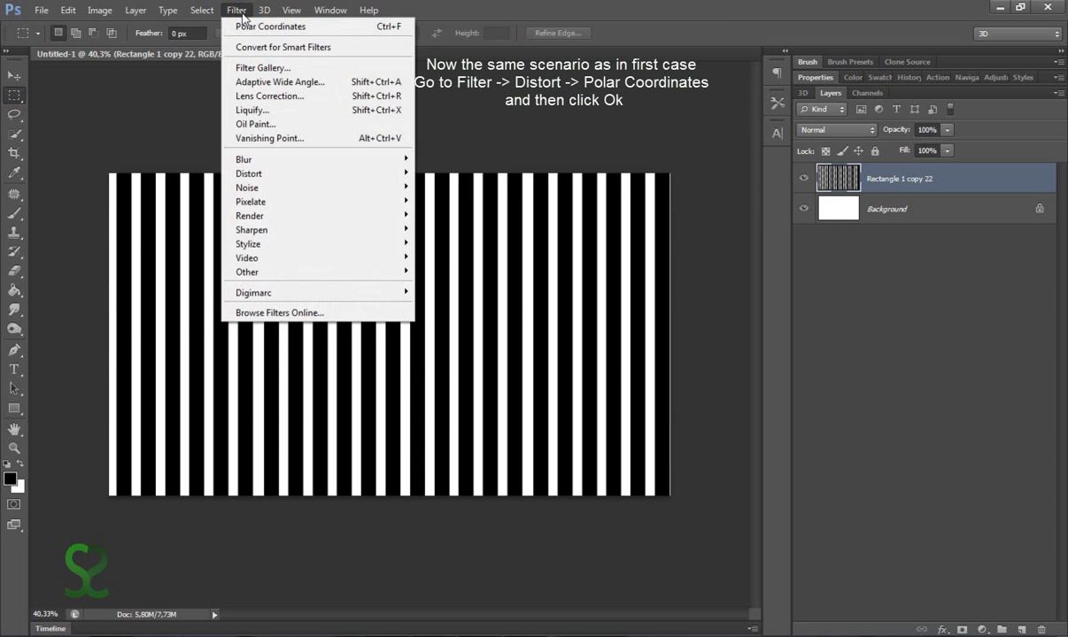
{"action": "mouse_move", "coordinate": [248, 173]}
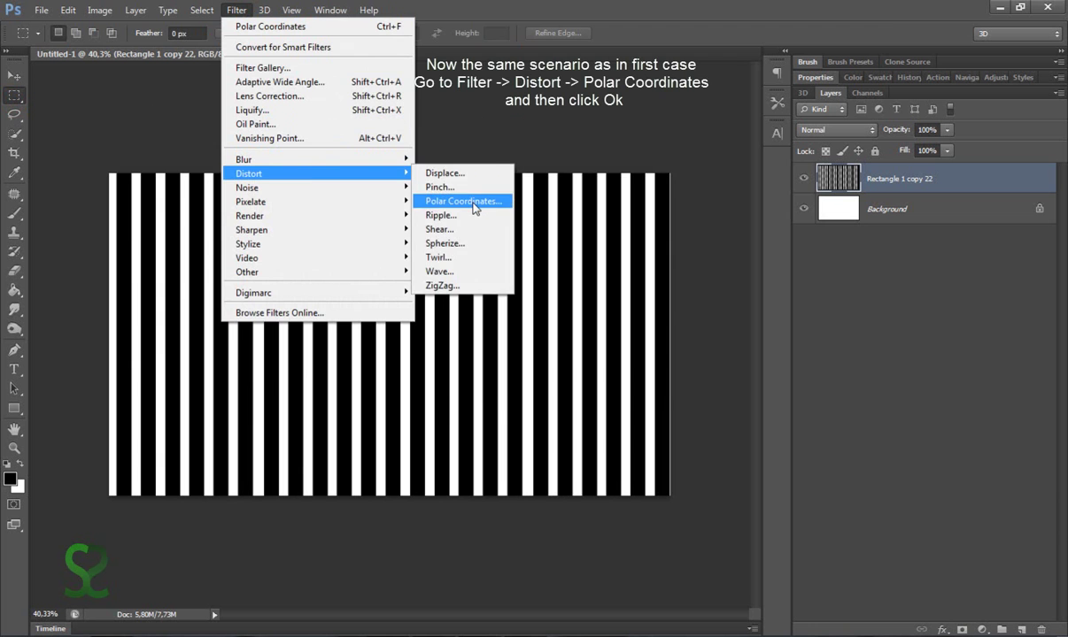
{"action": "left_click", "coordinate": [469, 202]}
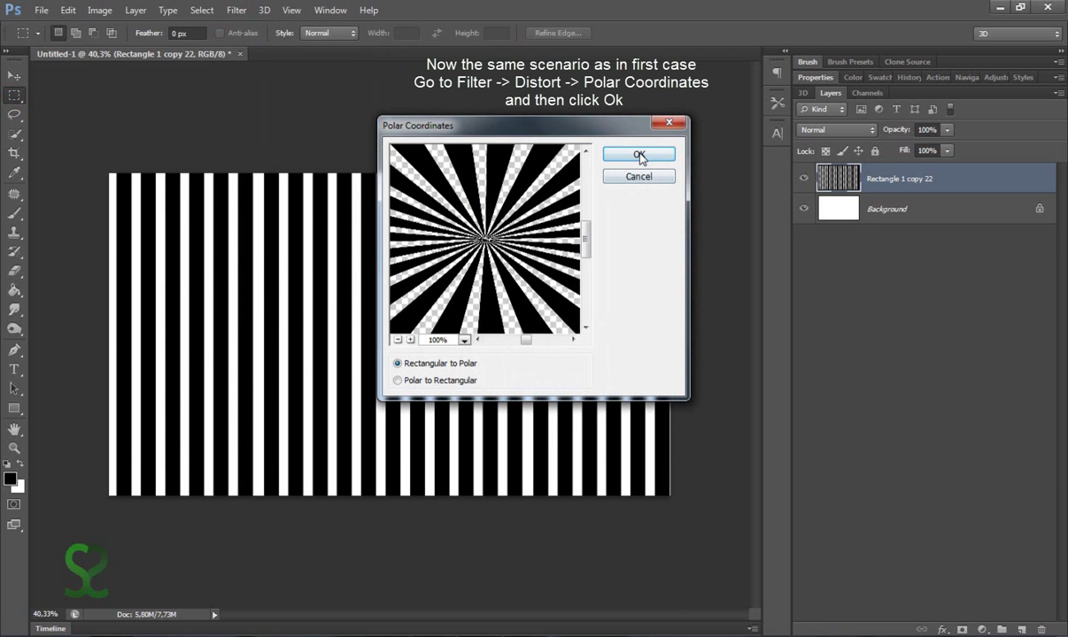
{"action": "left_click", "coordinate": [639, 156]}
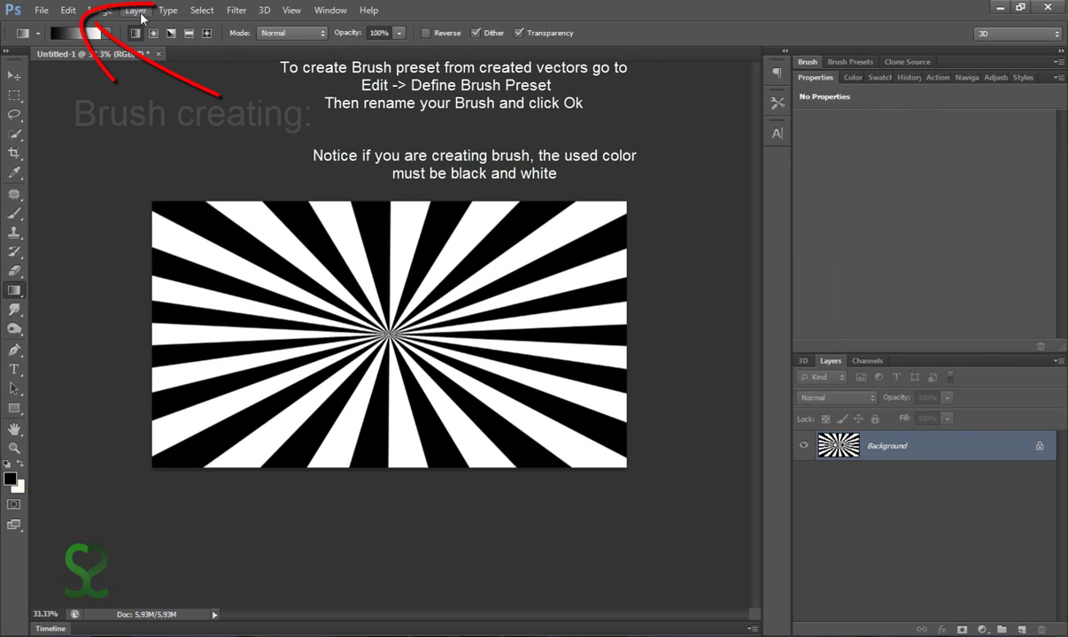
- Define the sunburst as a brush preset named Vector Brush 1
{"action": "left_click", "coordinate": [68, 11]}
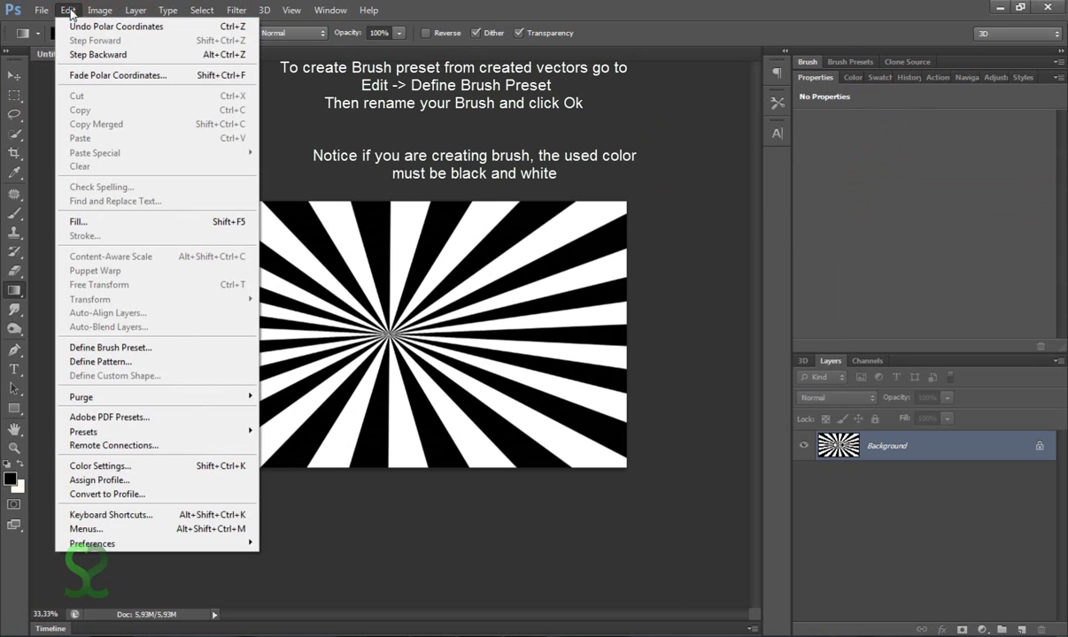
{"action": "left_click", "coordinate": [168, 347]}
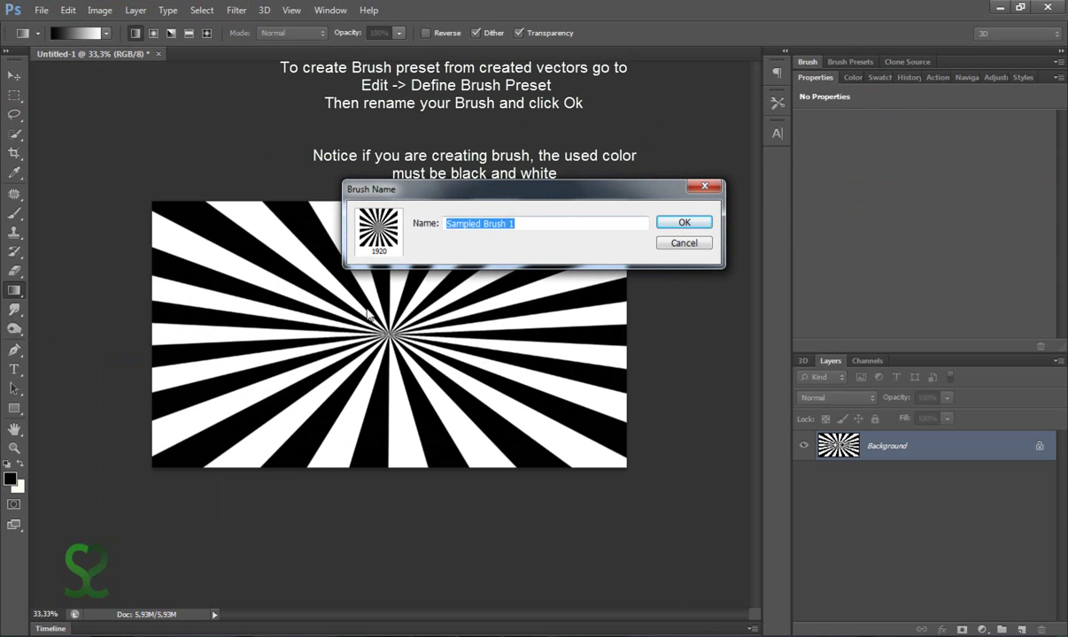
{"action": "type", "text": "Vector"}
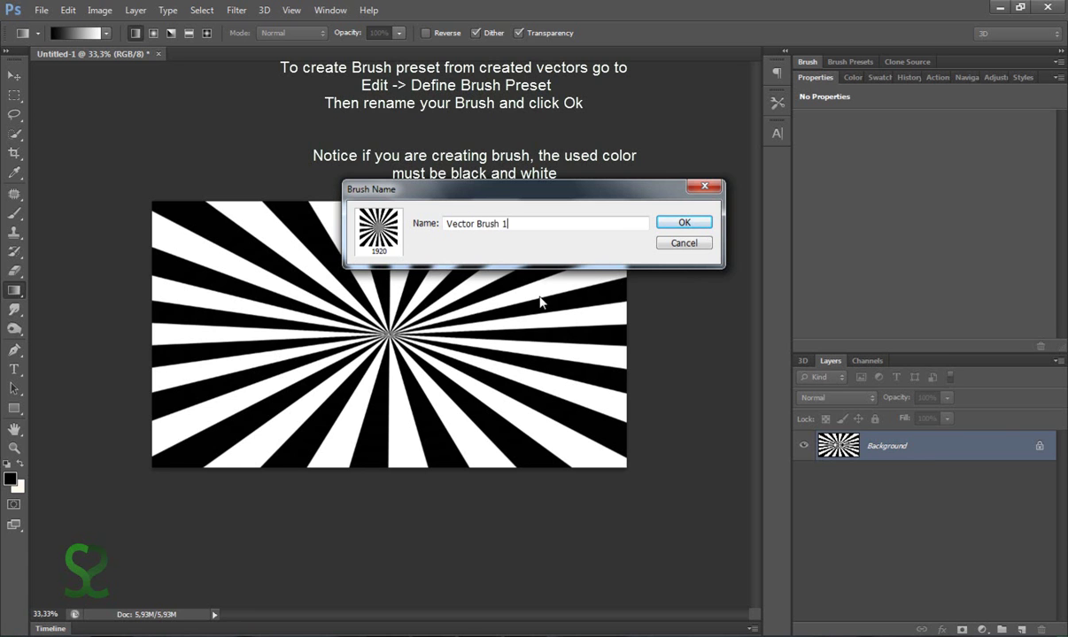
{"action": "left_click", "coordinate": [686, 224]}
- Crop the canvas to one half of the sunburst with a rectangular selection
{"action": "left_click", "coordinate": [15, 95]}
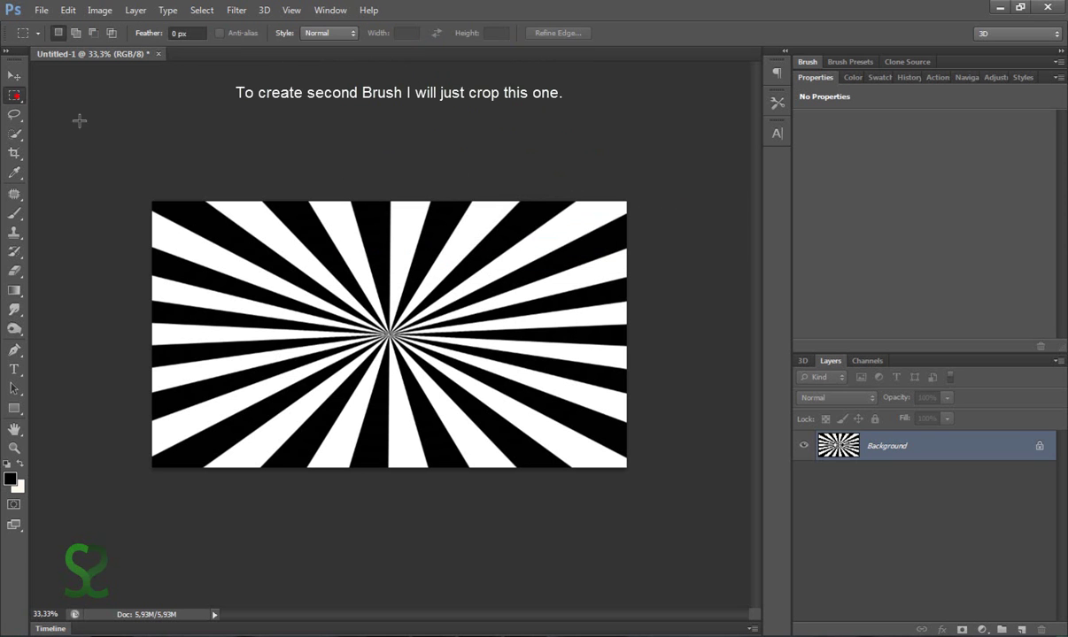
{"action": "left_click_drag", "start_coordinate": [100, 140], "coordinate": [648, 336]}
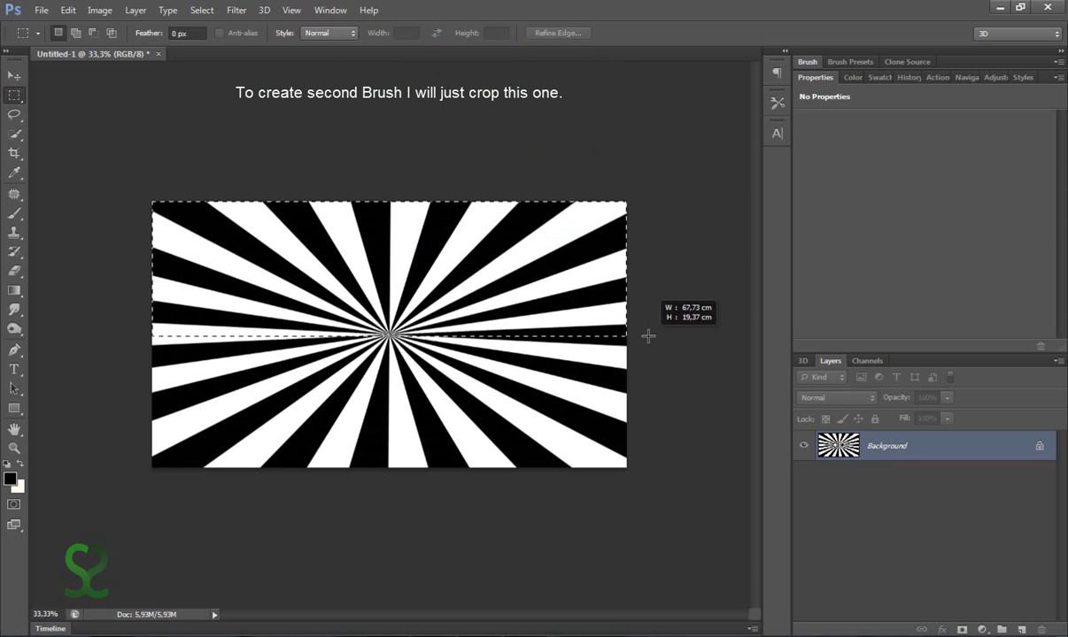
{"action": "left_click_drag", "start_coordinate": [648, 336], "coordinate": [649, 335]}
{"action": "key", "text": "c"}
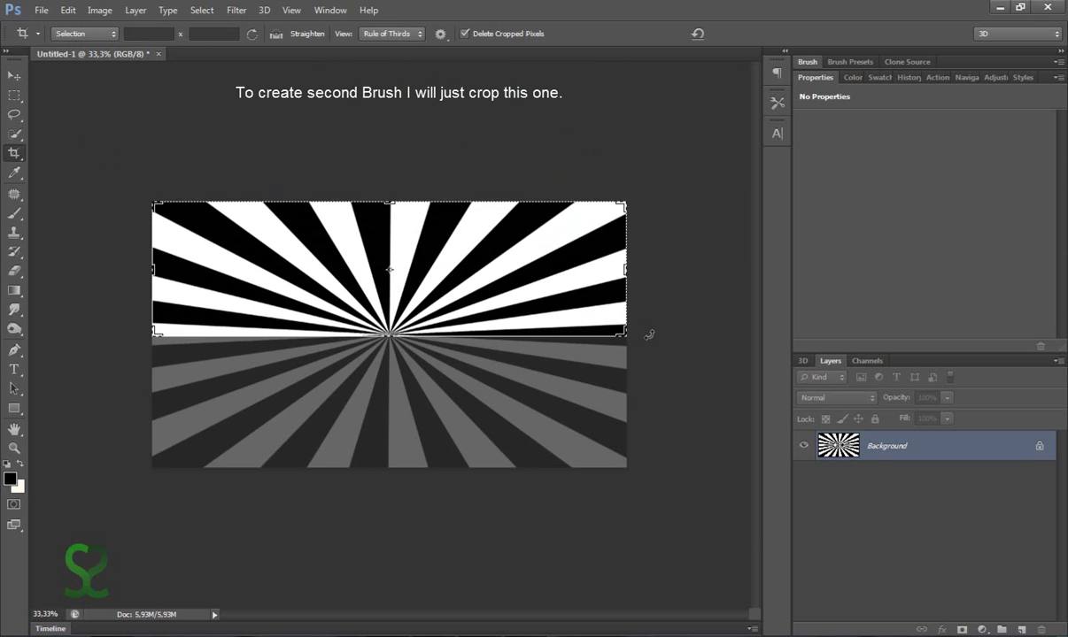
{"action": "key", "text": "Return"}
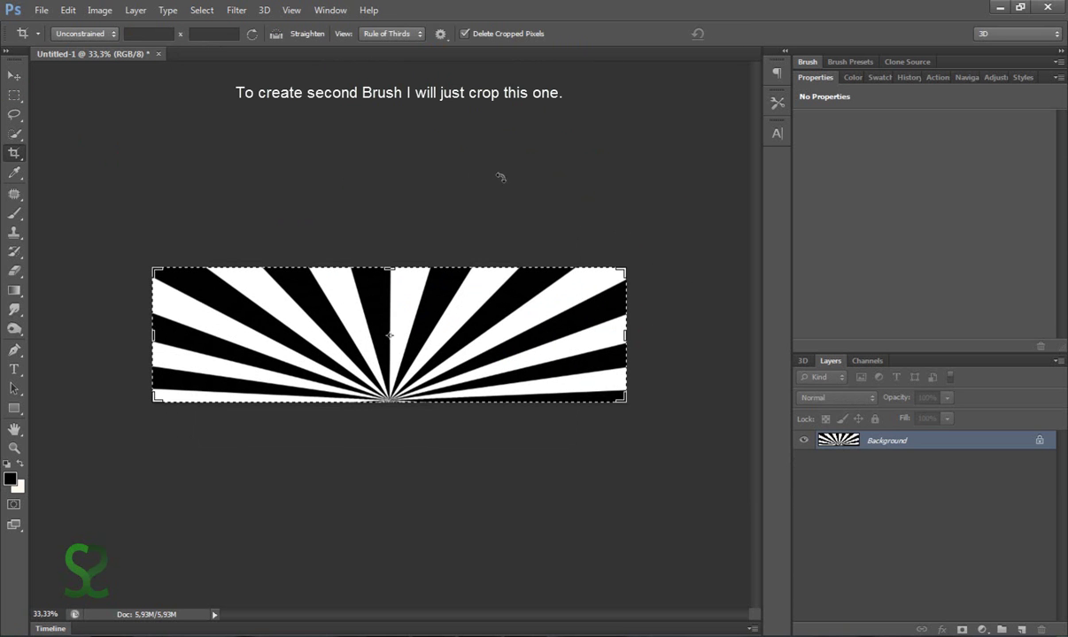
- Define the cropped half-sunburst strip as the brush preset 'Vector Brush 2'
{"action": "left_click", "coordinate": [101, 12]}
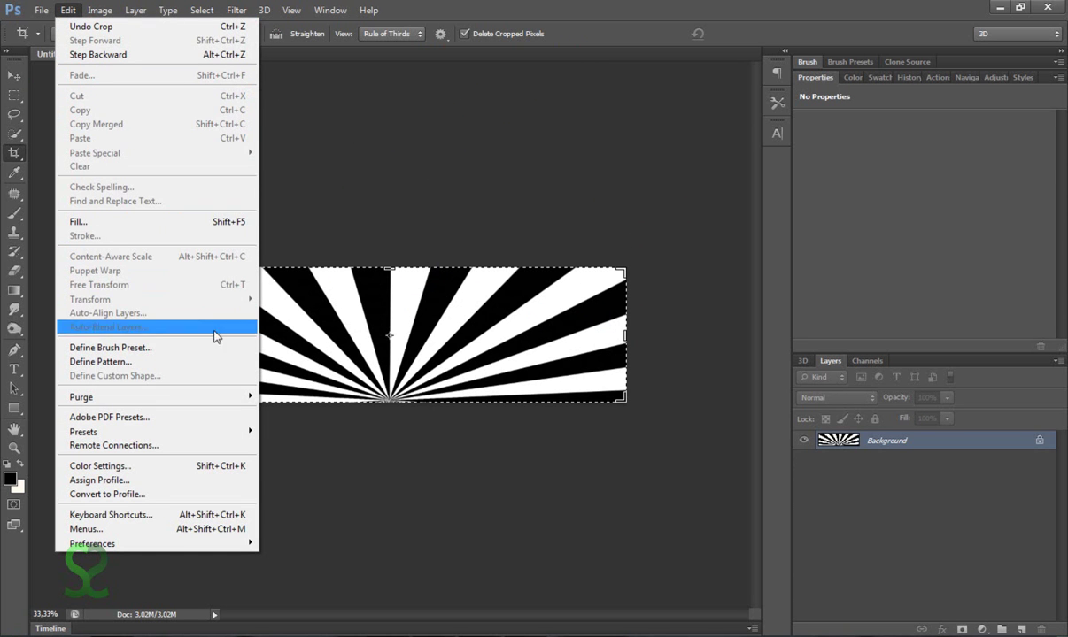
{"action": "left_click", "coordinate": [220, 347]}
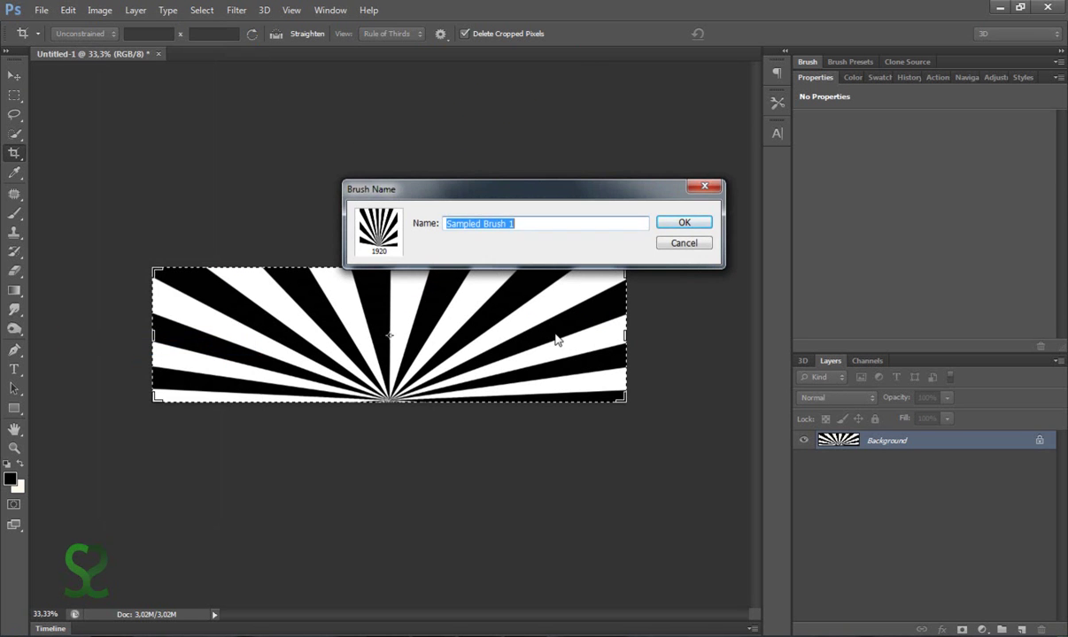
{"action": "type", "text": "Vector"}
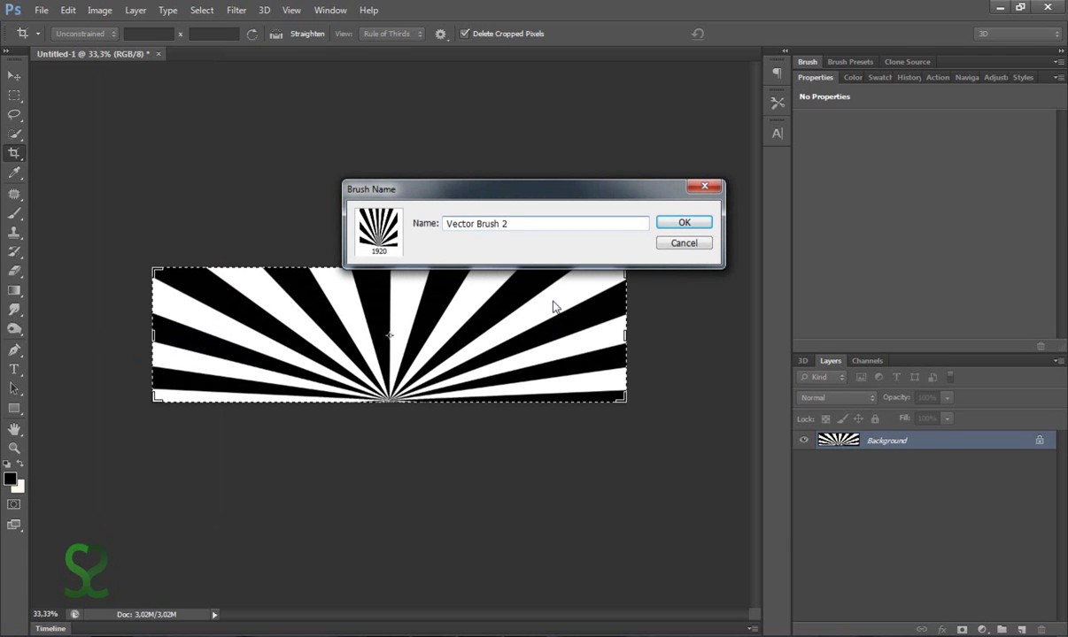
{"action": "left_click", "coordinate": [683, 223]}
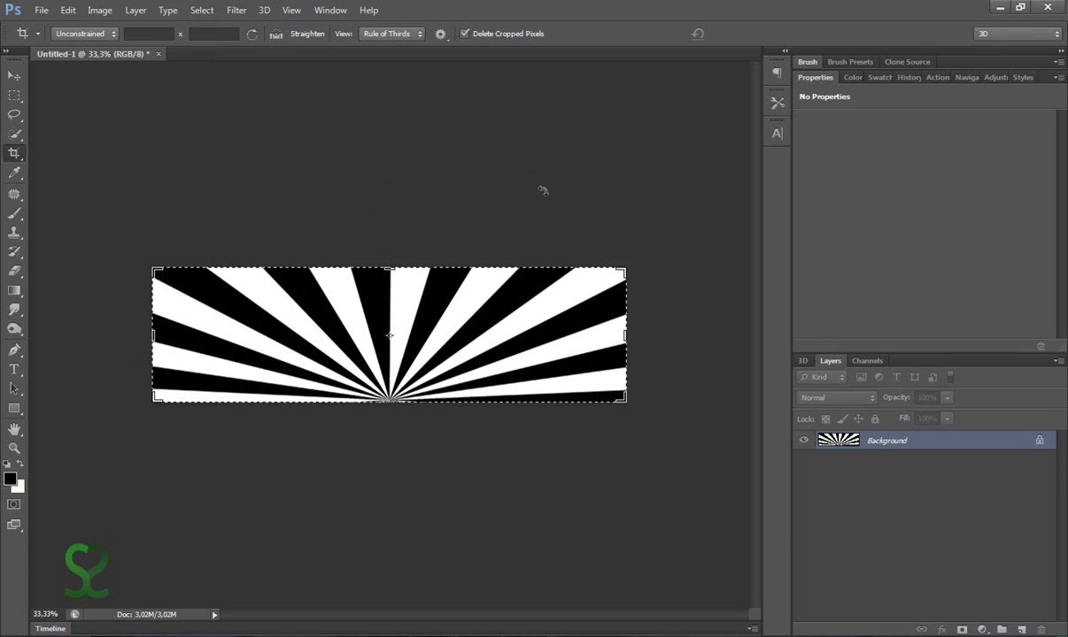
- Undo the crop, duplicate the full sunburst to Layer 1, and add a layer mask
{"action": "key", "text": "ctrl+z"}
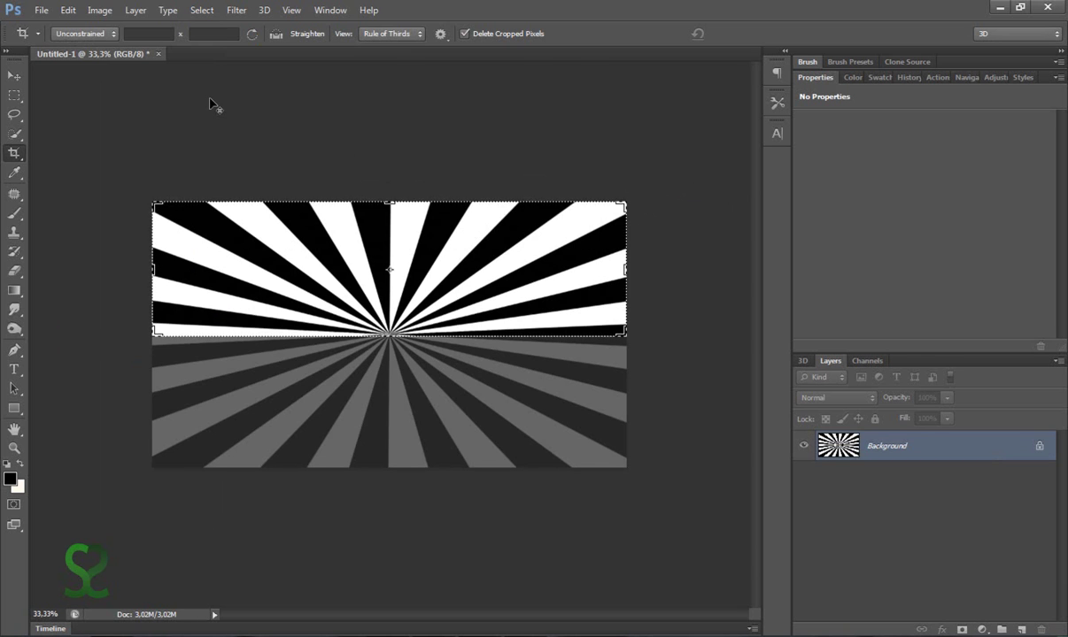
{"action": "key", "text": "Escape"}
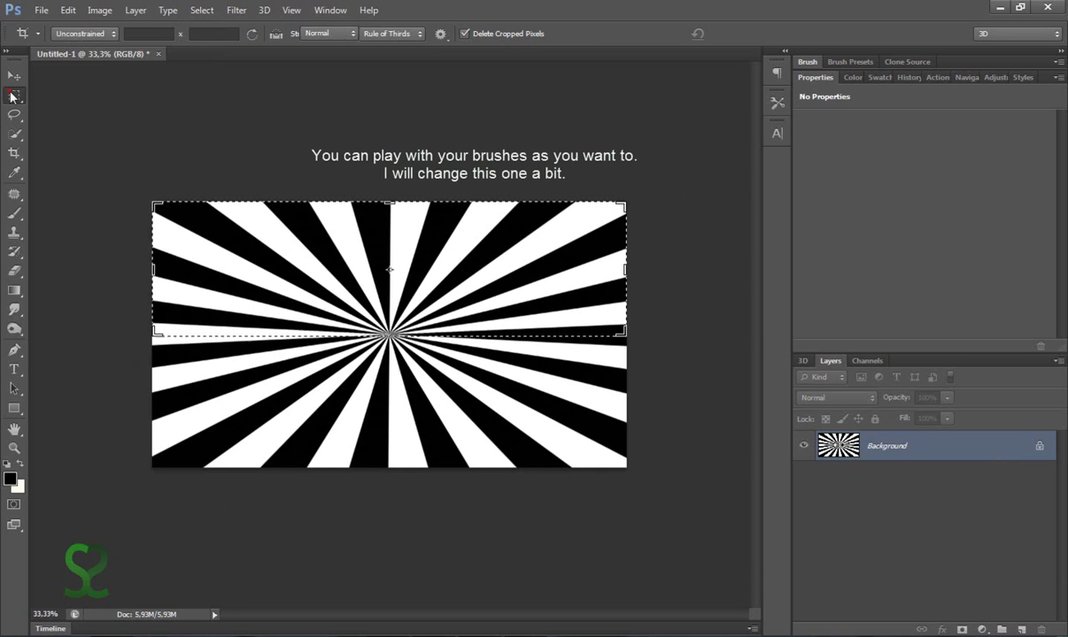
{"action": "key", "text": "m"}
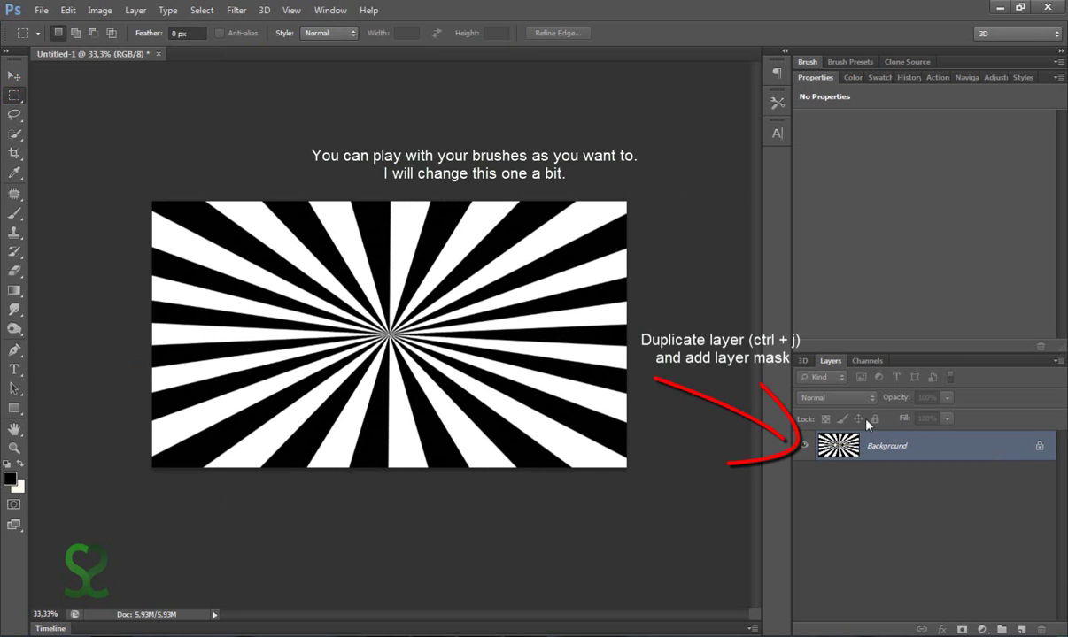
{"action": "key", "text": "ctrl+j"}
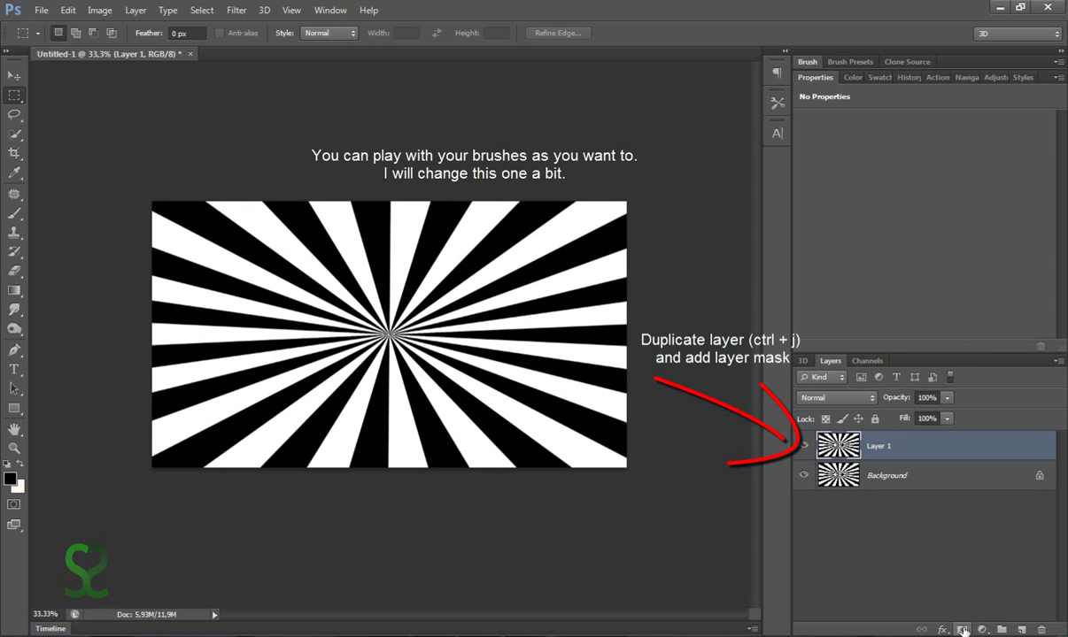
{"action": "left_click", "coordinate": [962, 630]}
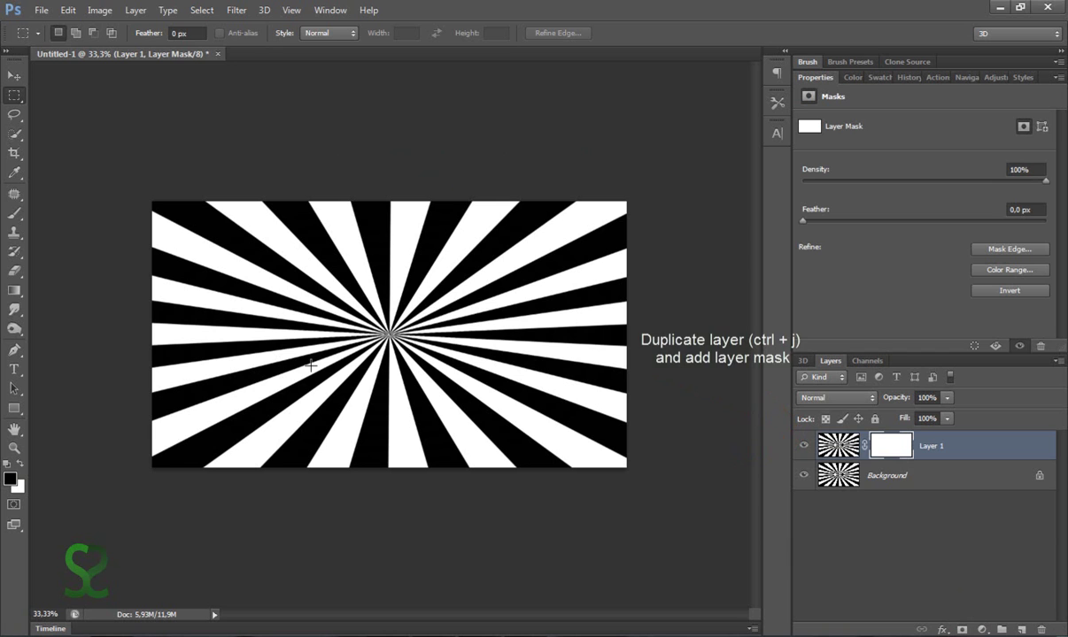
- Add Layer 2 beneath Layer 1 and fill it off-white with the Paint Bucket
{"action": "left_click", "coordinate": [14, 214]}
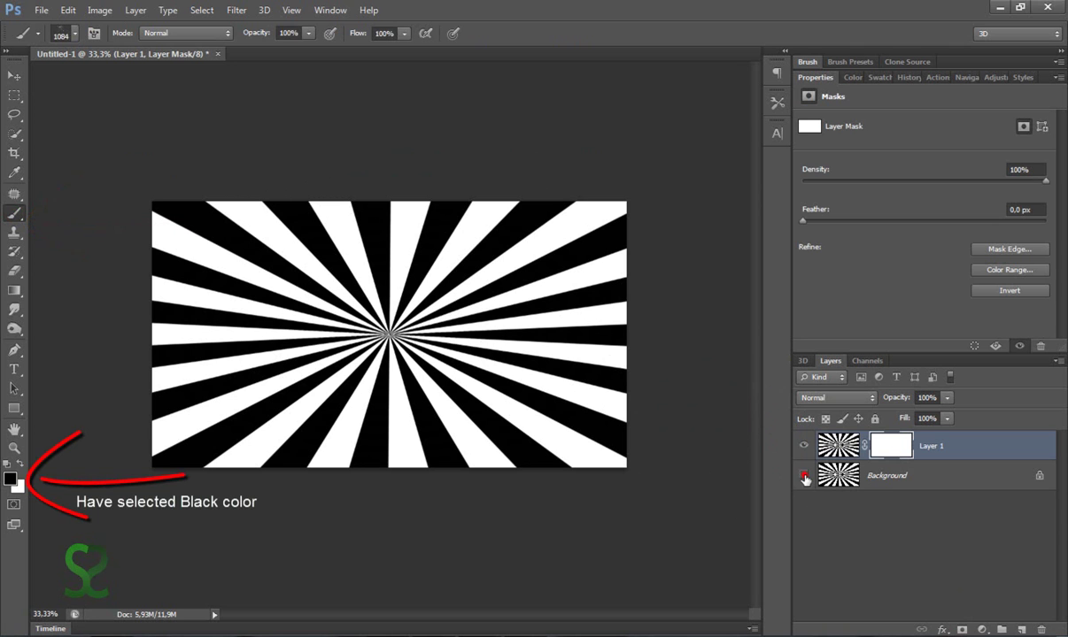
{"action": "left_click", "coordinate": [1021, 630]}
{"action": "left_click_drag", "start_coordinate": [919, 448], "coordinate": [925, 482]}
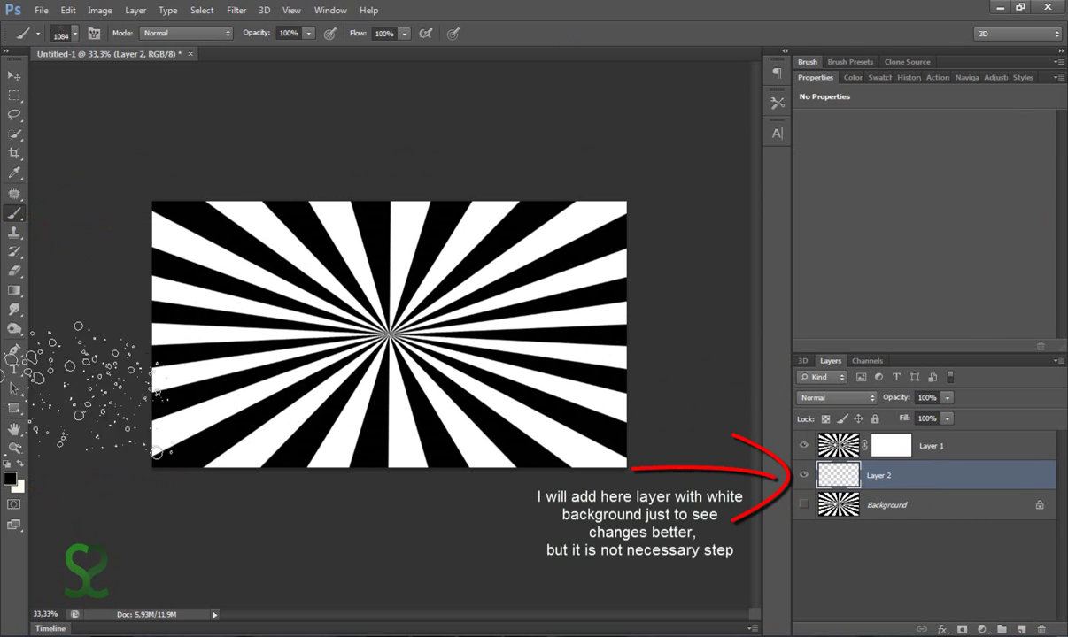
{"action": "left_click", "coordinate": [15, 290]}
{"action": "right_click", "coordinate": [16, 290]}
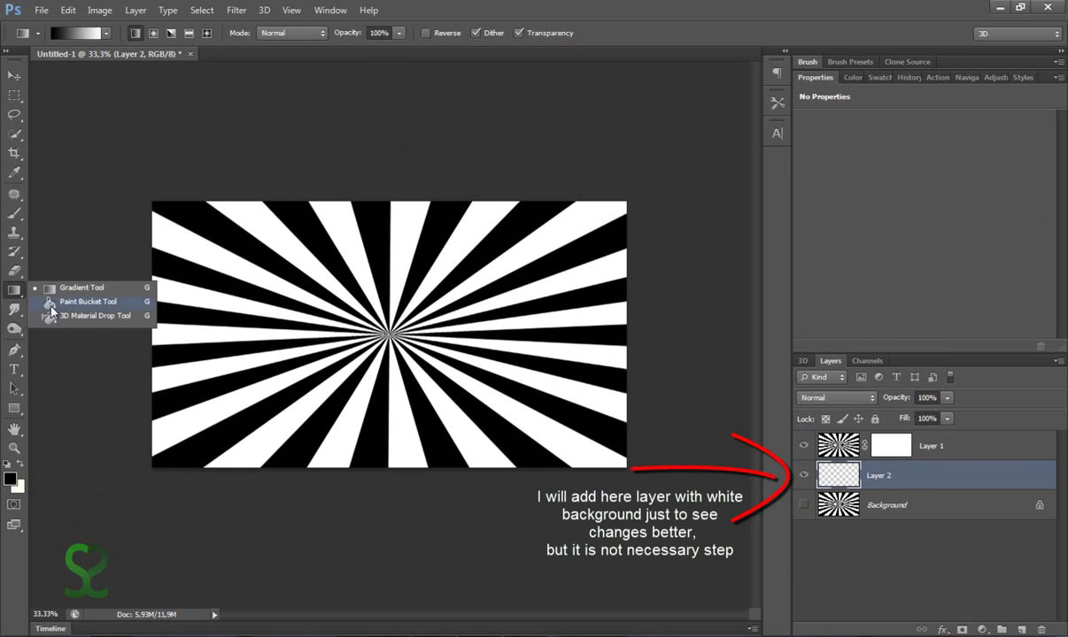
{"action": "left_click", "coordinate": [50, 305]}
{"action": "left_click", "coordinate": [317, 381]}
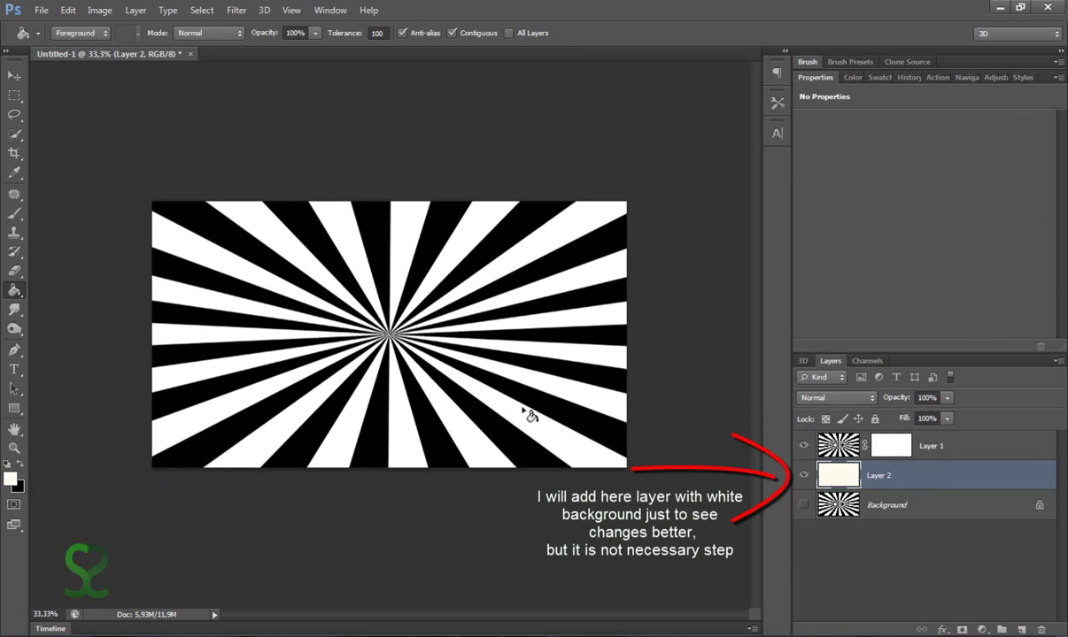
{"action": "left_click", "coordinate": [899, 452]}
- Paint splatter spots on the mask across the upper rays with a 1462 px brush
{"action": "key", "text": "b"}
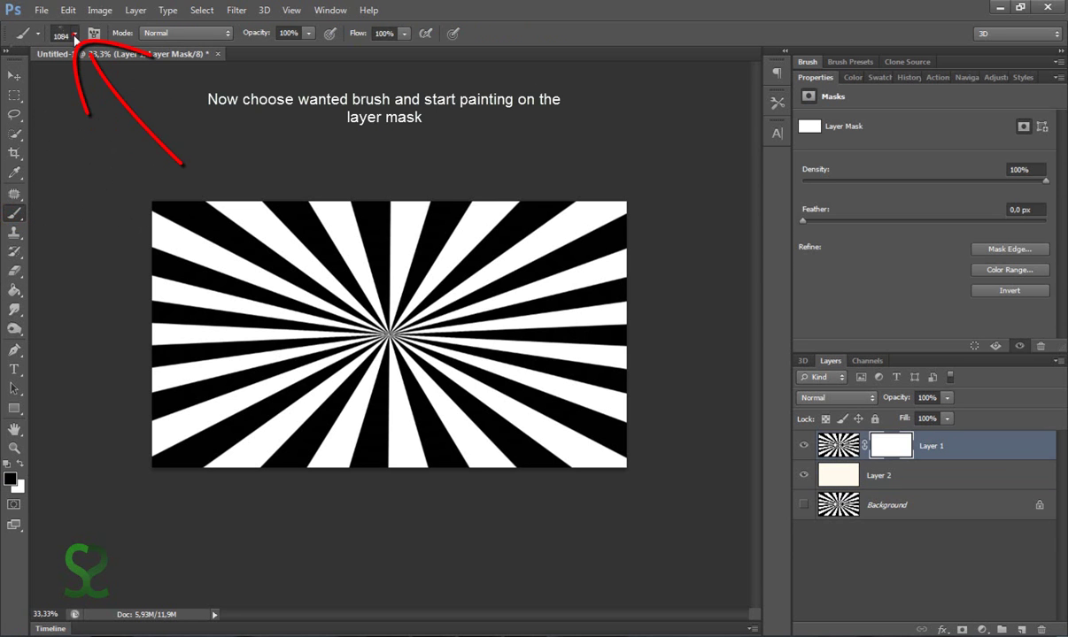
{"action": "left_click", "coordinate": [75, 36]}
{"action": "mouse_move", "coordinate": [412, 328]}
{"action": "left_mouse_down"}
{"action": "mouse_move", "coordinate": [440, 343]}
{"action": "mouse_move", "coordinate": [310, 352]}
{"action": "left_mouse_up"}
{"action": "left_click_drag", "start_coordinate": [200, 266], "coordinate": [190, 272]}
{"action": "left_click_drag", "start_coordinate": [327, 217], "coordinate": [575, 297]}
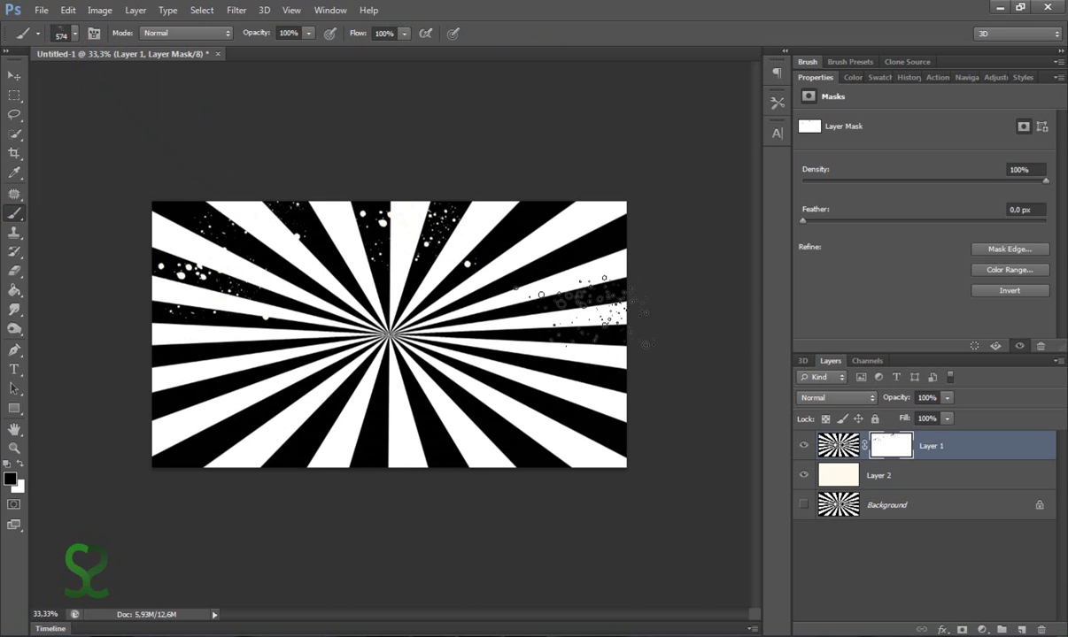
{"action": "left_click_drag", "start_coordinate": [417, 399], "coordinate": [372, 398]}
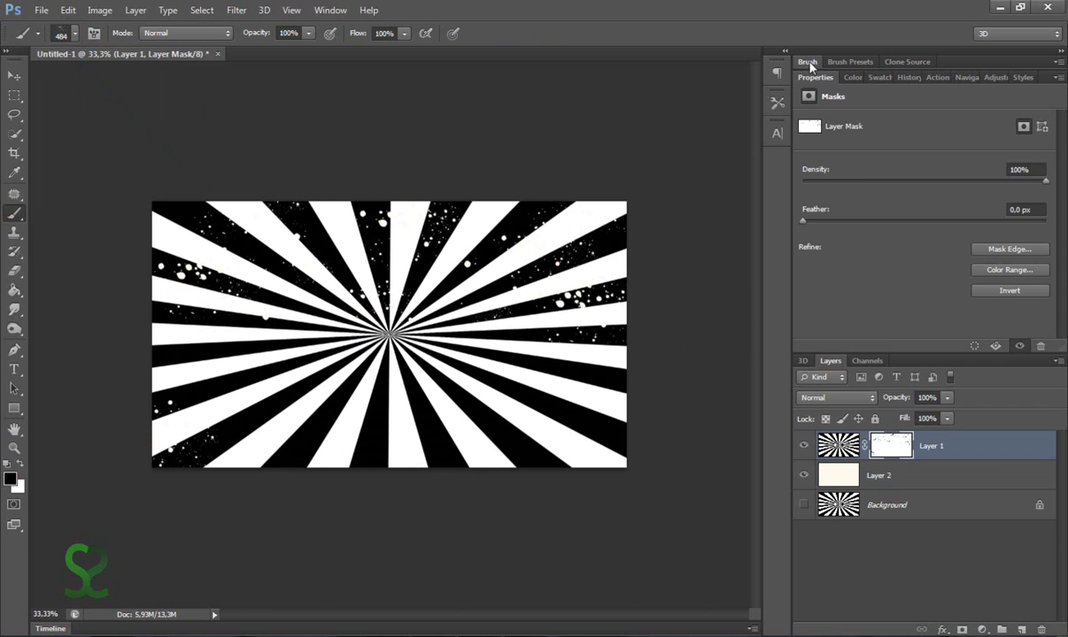
- Enable brush Scattering and paint scattered specks across the lower sunburst at 330 px
{"action": "key", "text": "F5"}
{"action": "left_click", "coordinate": [809, 131]}
{"action": "left_click_drag", "start_coordinate": [283, 394], "coordinate": [566, 372]}
{"action": "left_click_drag", "start_coordinate": [239, 332], "coordinate": [221, 332]}
{"action": "left_click_drag", "start_coordinate": [293, 359], "coordinate": [354, 345]}
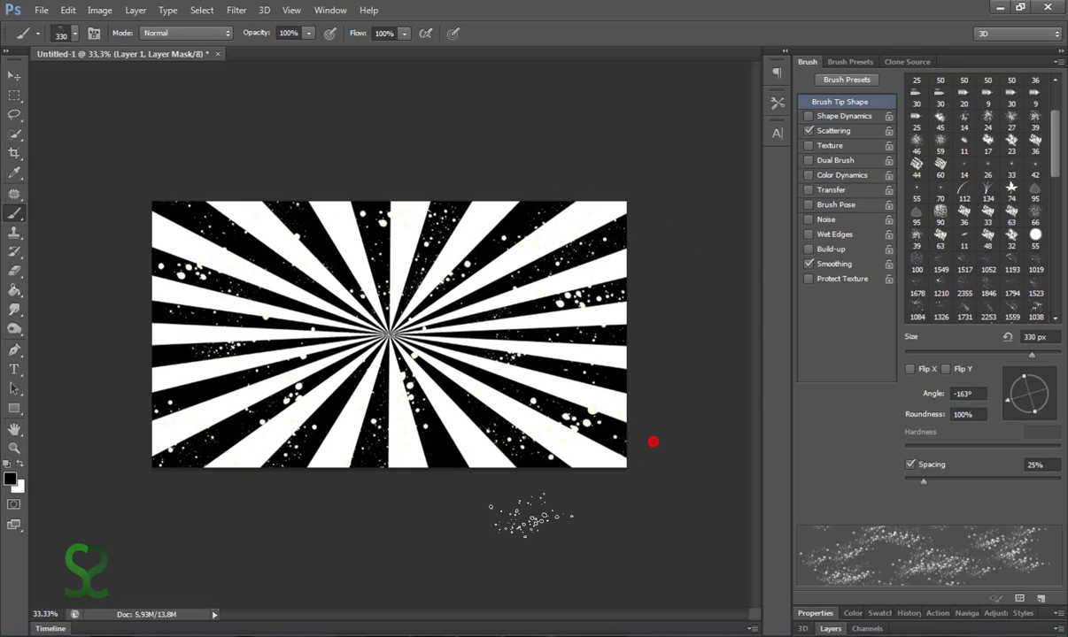
{"action": "left_click_drag", "start_coordinate": [389, 274], "coordinate": [146, 359]}
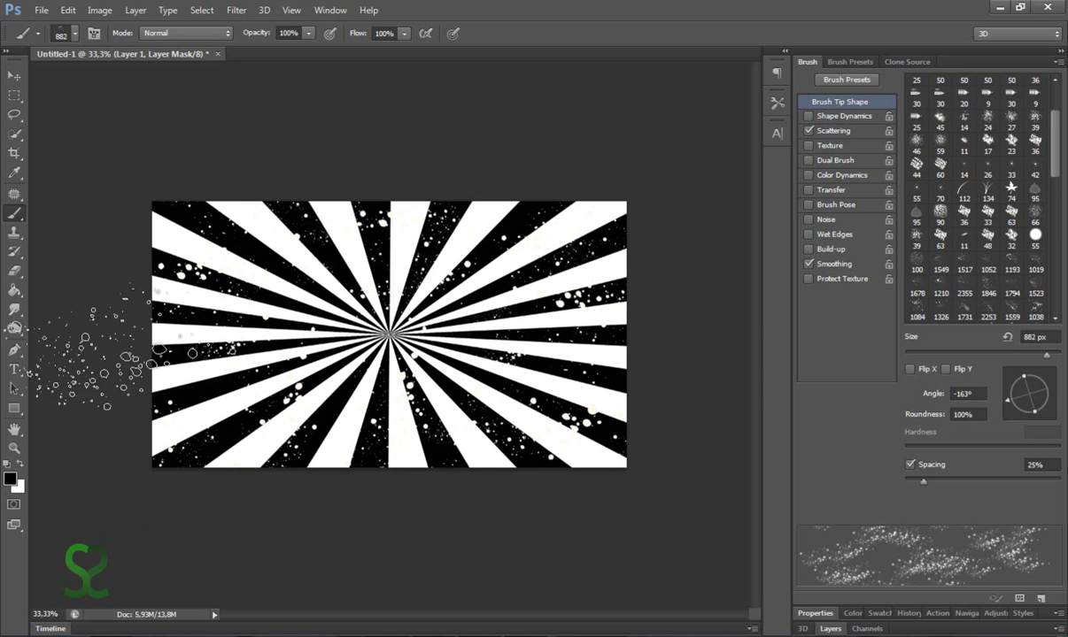
{"action": "key", "text": "F5"}
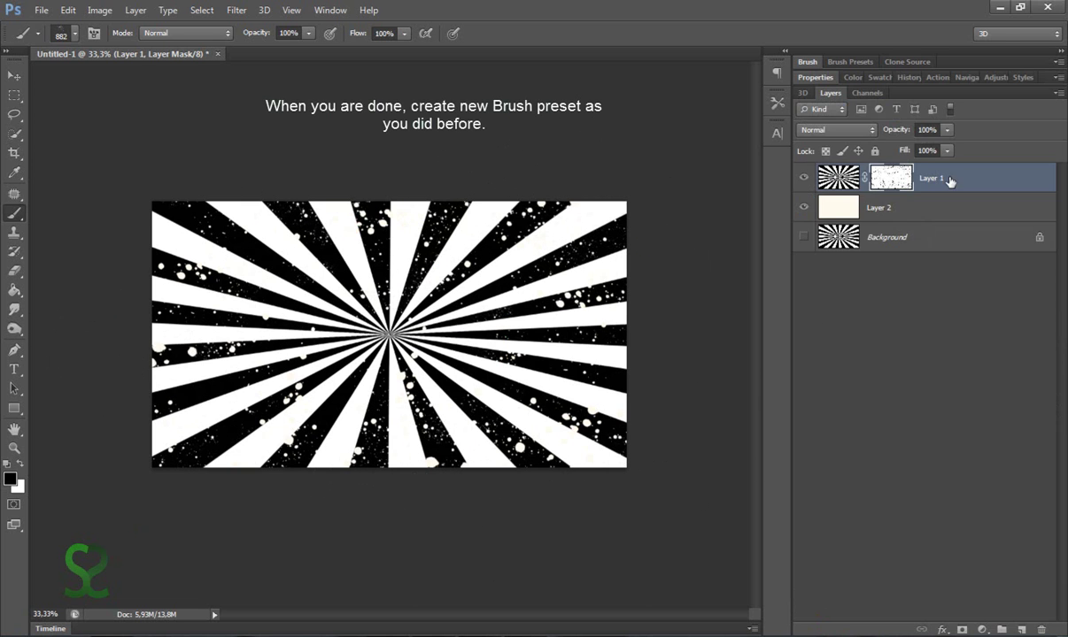
- Merge Layer 2 into Layer 1
{"action": "left_click", "coordinate": [959, 206], "text": "shift"}
{"action": "right_click", "coordinate": [958, 209]}
{"action": "left_click", "coordinate": [866, 404]}
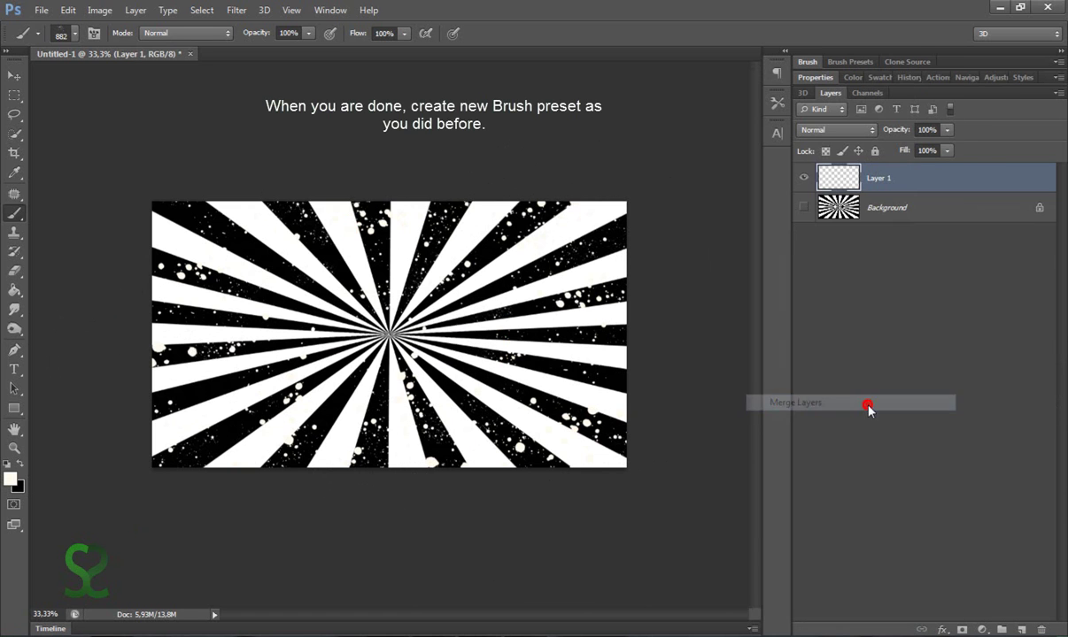
- Define the merged speckled sunburst as a new 1920 px brush preset
{"action": "left_click", "coordinate": [78, 9]}
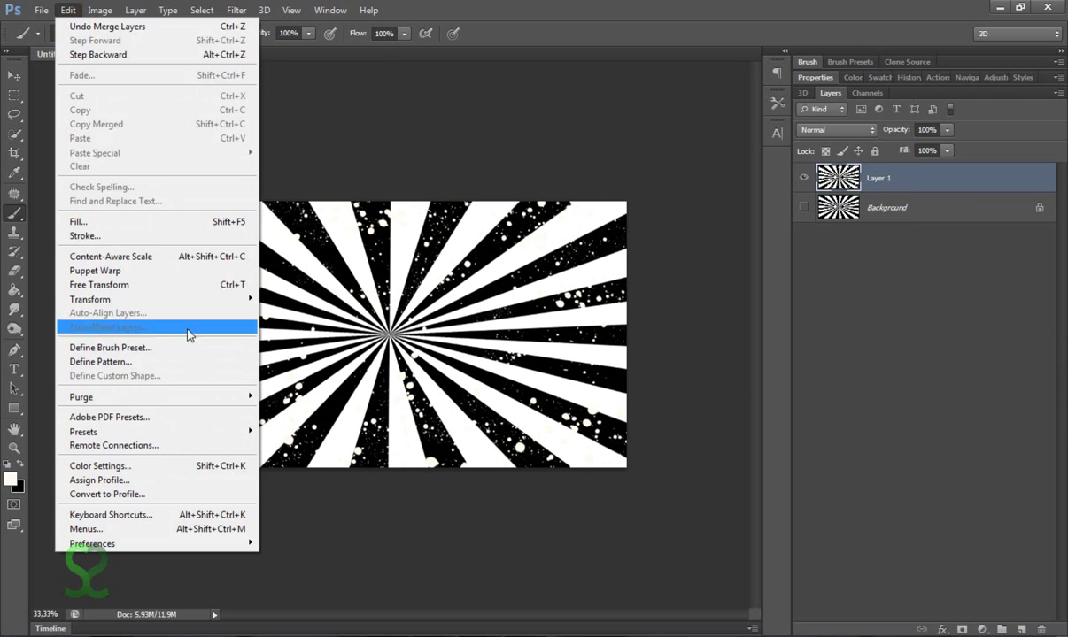
{"action": "left_click", "coordinate": [111, 347]}
{"action": "type", "text": "Vector Brush 3"}
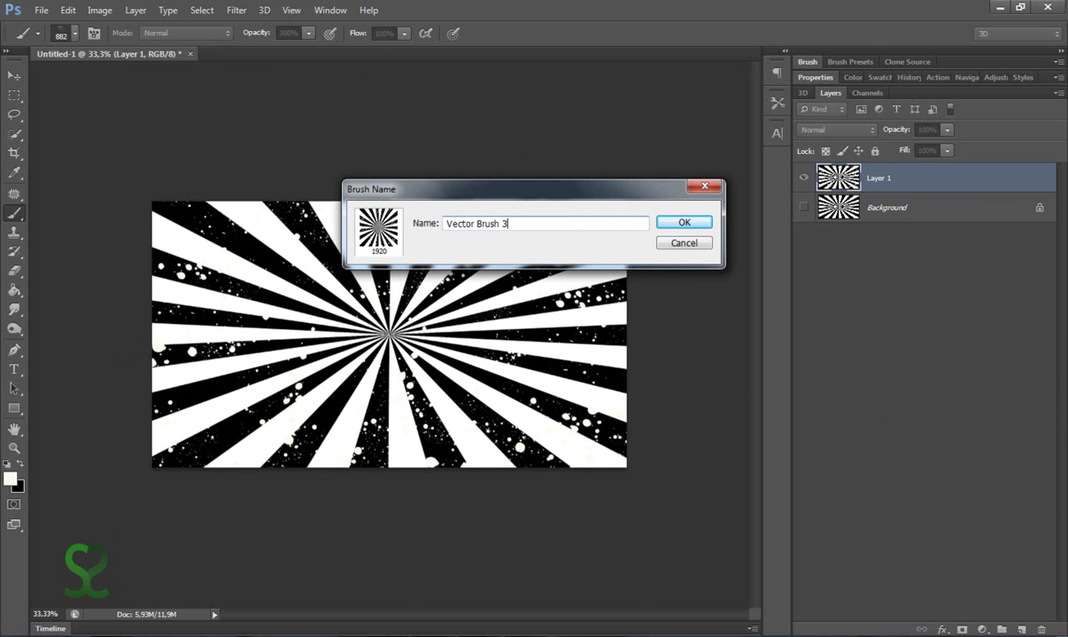
{"action": "key", "text": "Return"}
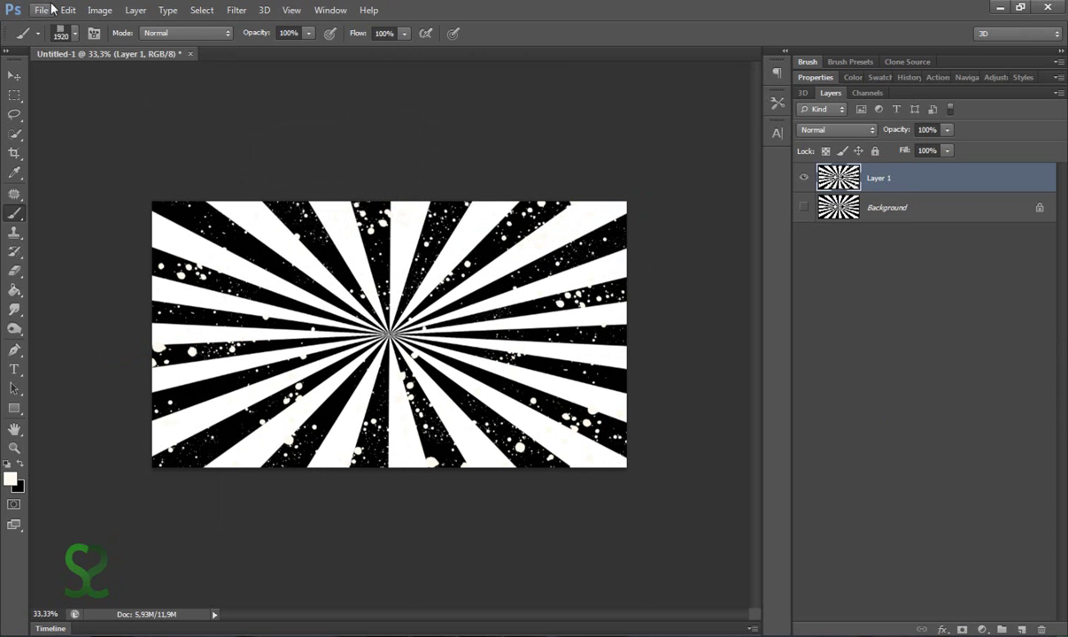
{"action": "left_click", "coordinate": [41, 10]}
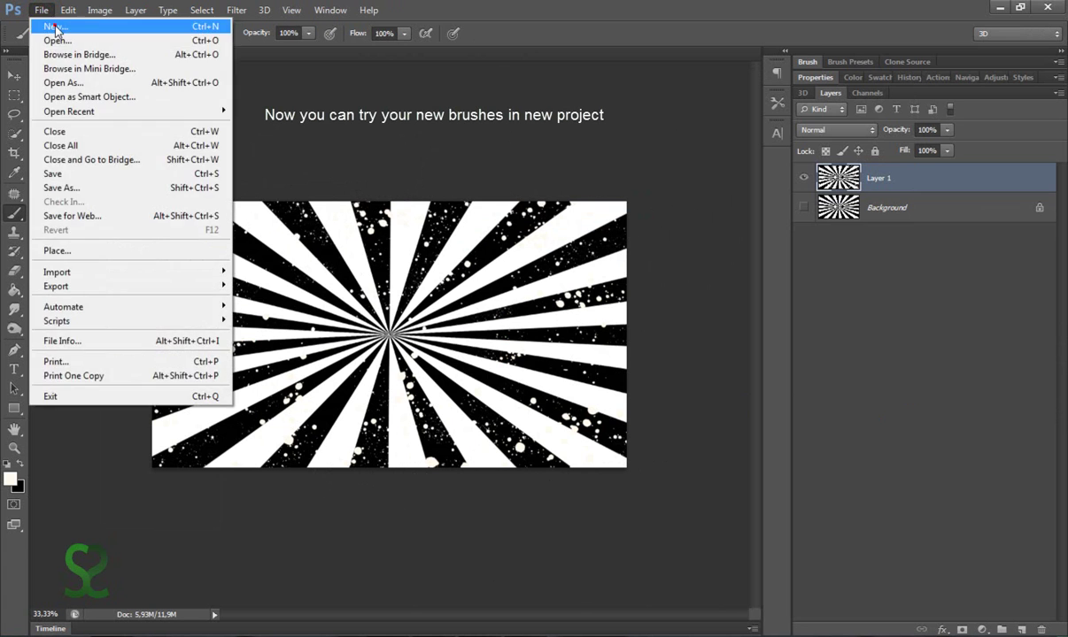
- Create a new blank document and select the 1920 starburst brush at 1506 px
{"action": "left_click", "coordinate": [55, 29]}
{"action": "left_click", "coordinate": [694, 164]}
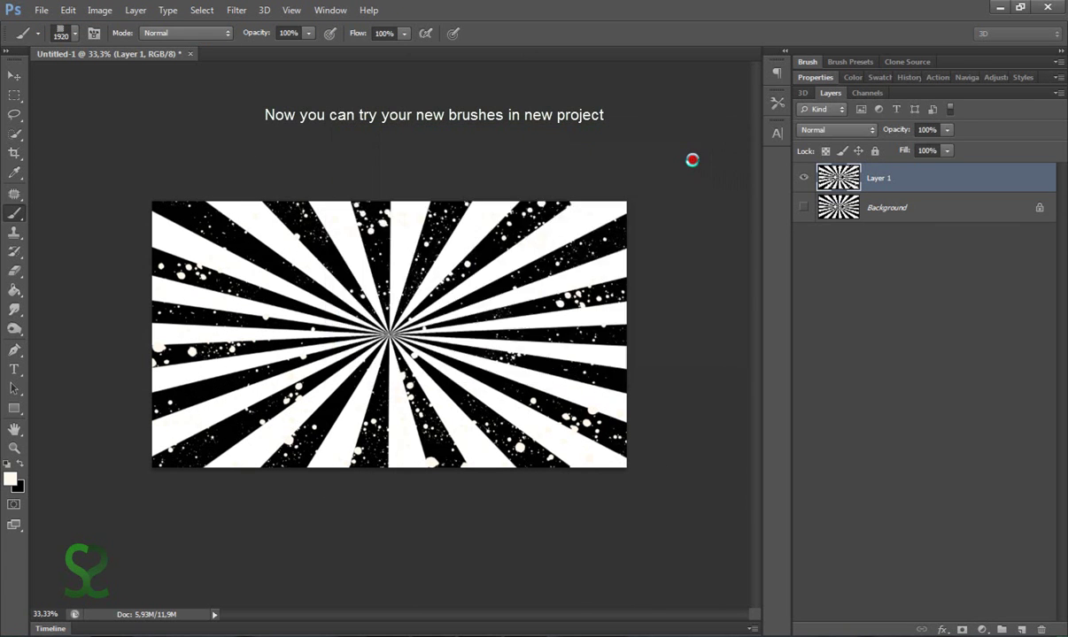
{"action": "left_click", "coordinate": [74, 36]}
{"action": "left_click", "coordinate": [102, 217]}
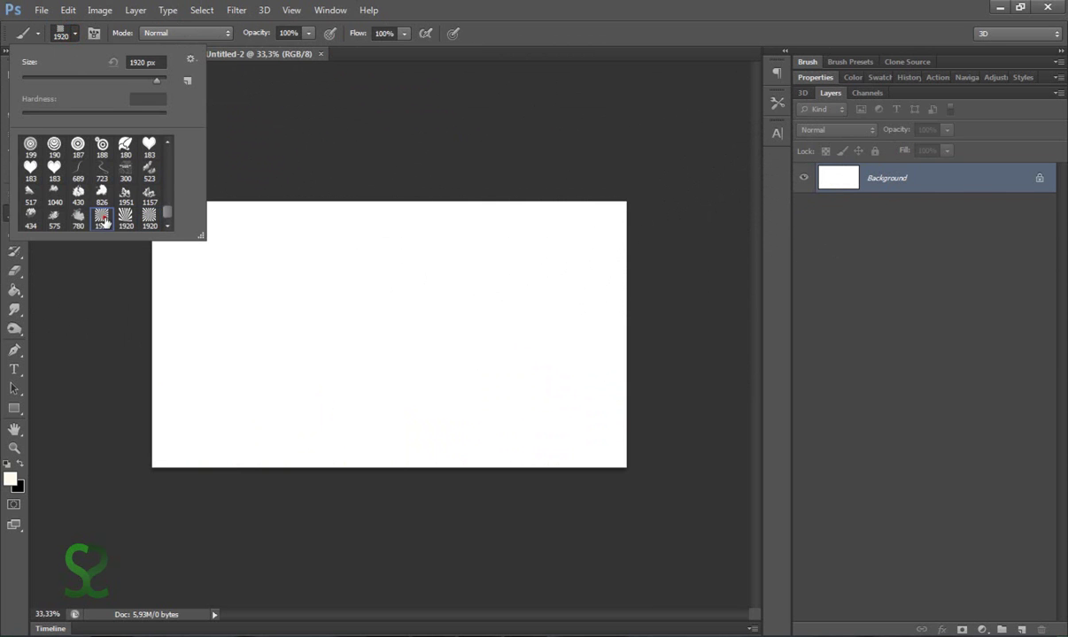
{"action": "left_click_drag", "start_coordinate": [383, 341], "coordinate": [348, 344]}
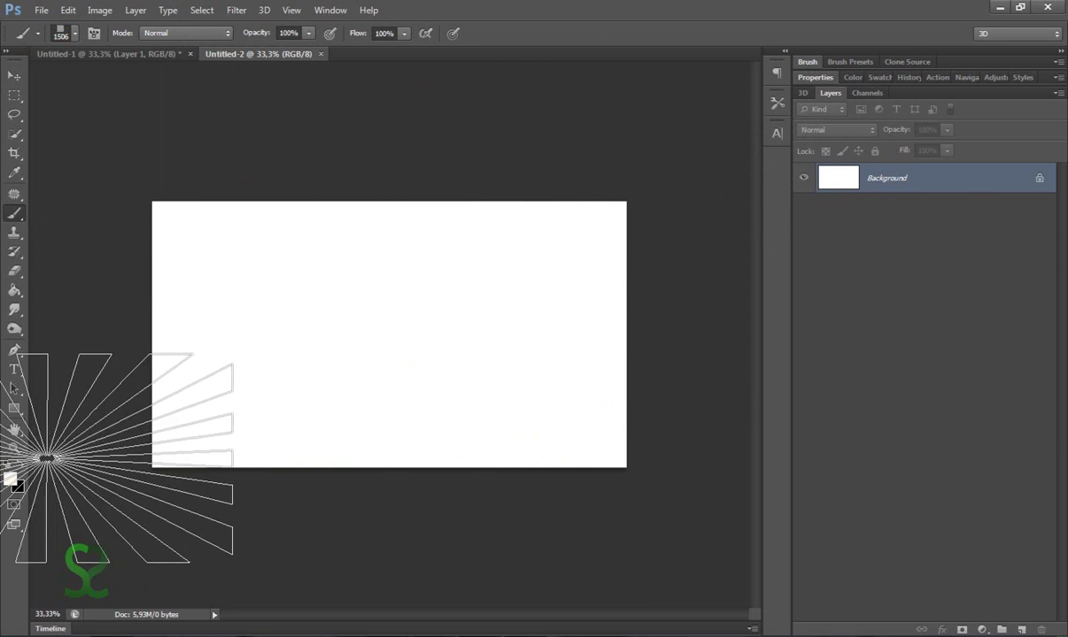
- Set the foreground colour to purple #8a00ad and stamp the starburst on the canvas
{"action": "left_click", "coordinate": [11, 479]}
{"action": "left_click", "coordinate": [692, 296]}
{"action": "left_click", "coordinate": [746, 287]}
{"action": "left_click_drag", "start_coordinate": [756, 288], "coordinate": [740, 316]}
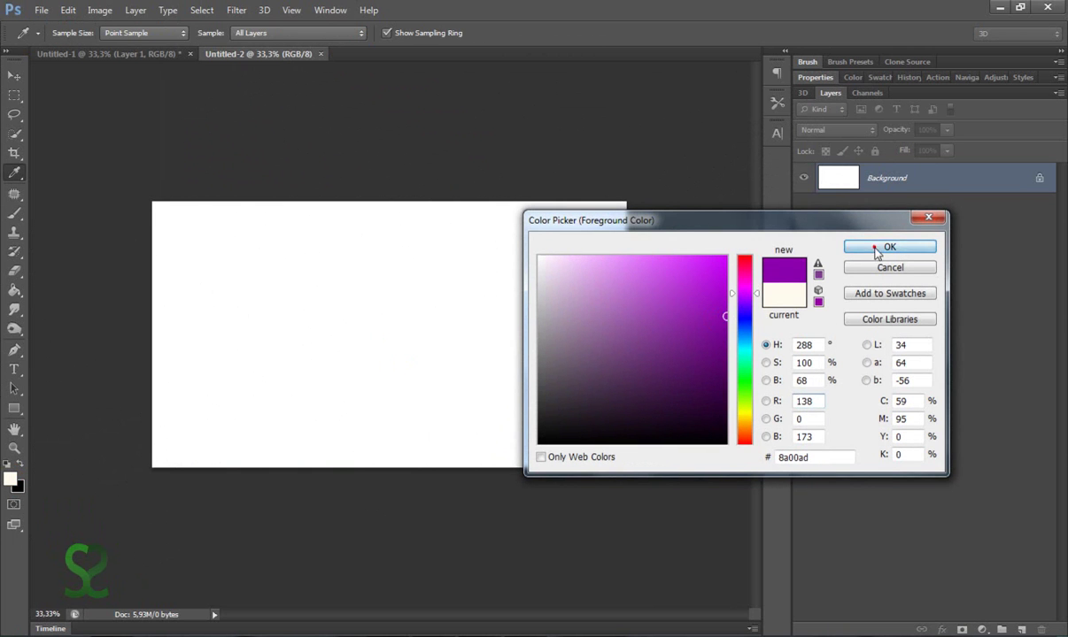
{"action": "left_click", "coordinate": [889, 247]}
{"action": "key", "text": "b"}
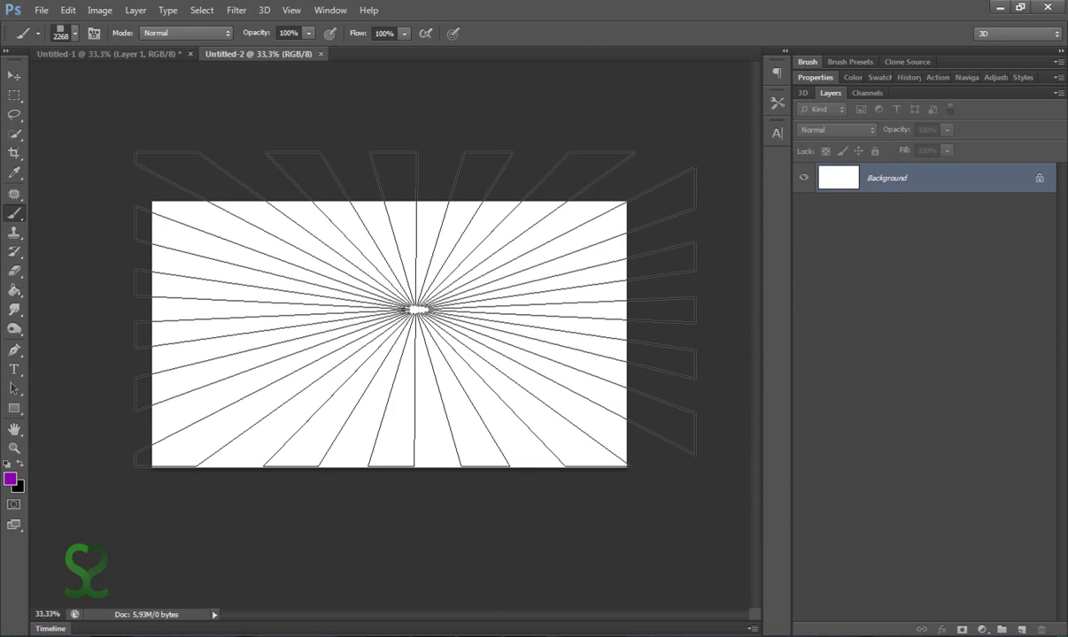
{"action": "left_click", "coordinate": [406, 316]}
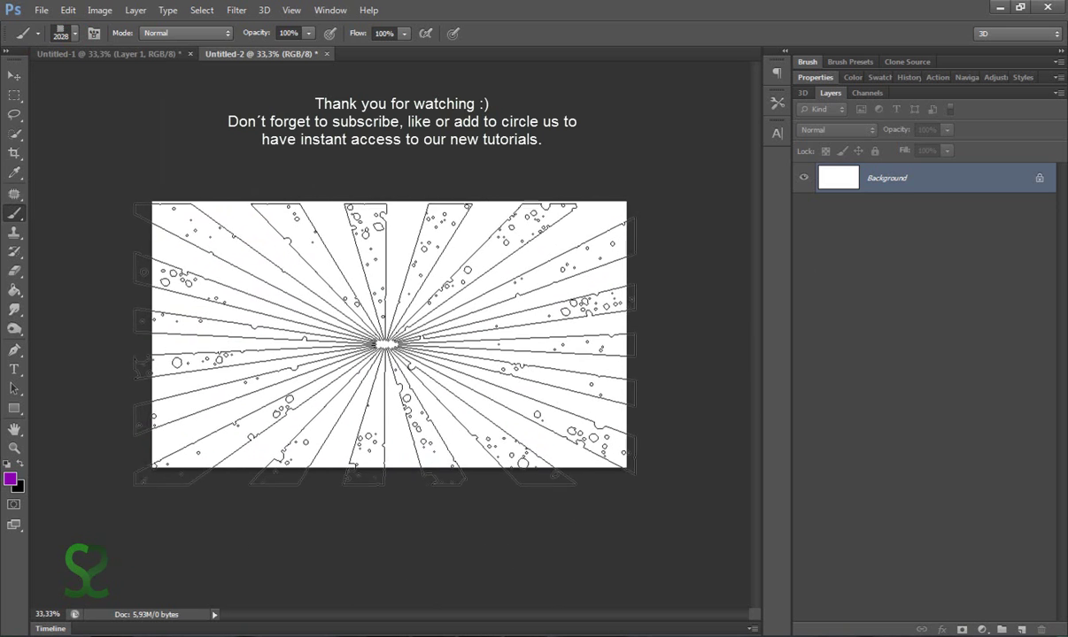
{"action": "left_click", "coordinate": [383, 332]}
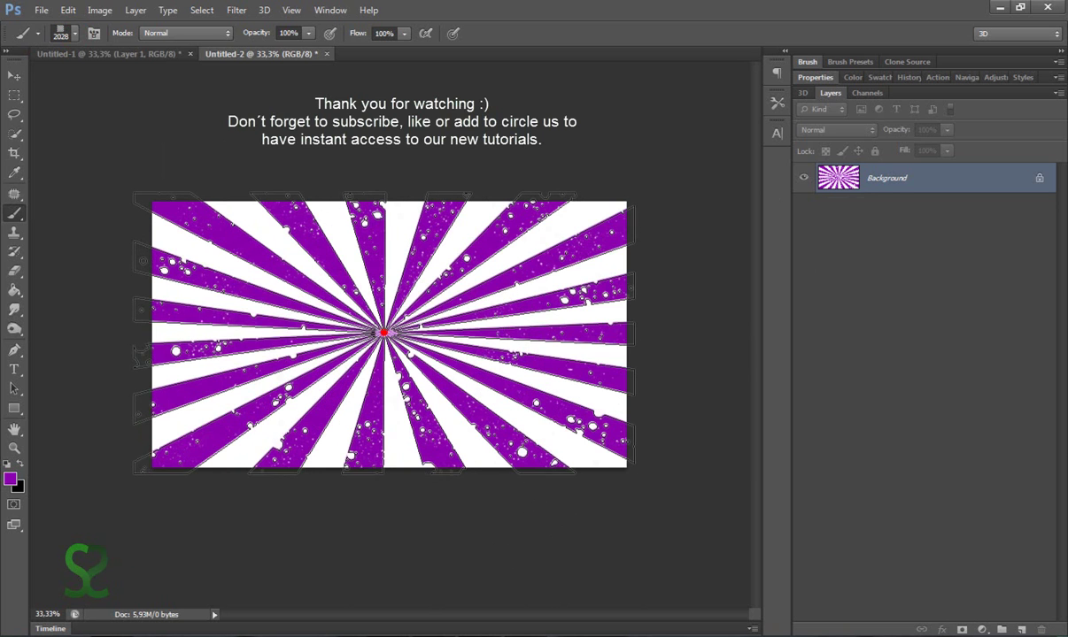